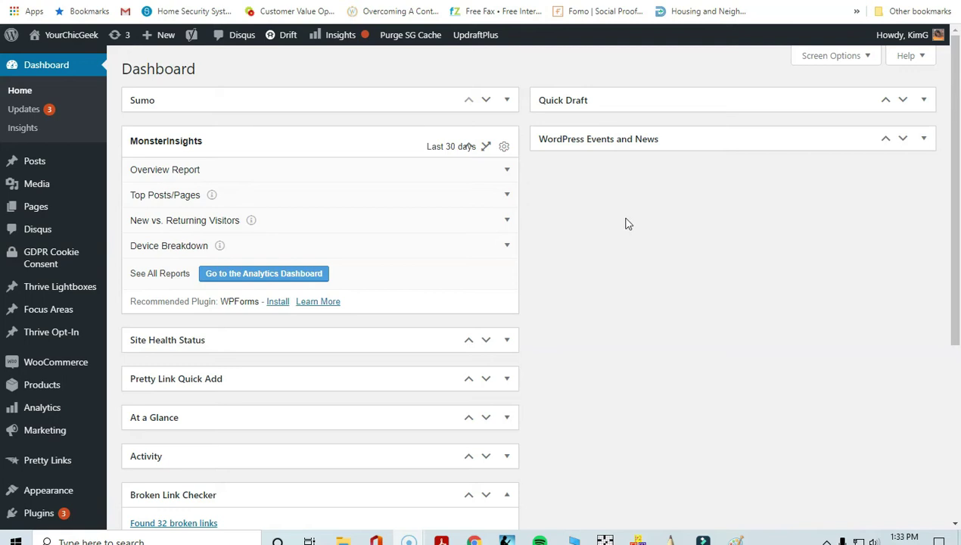
Step: Open the Thrive Product Manager from the WordPress admin dashboard
scroll(28, 262, "down", 4)
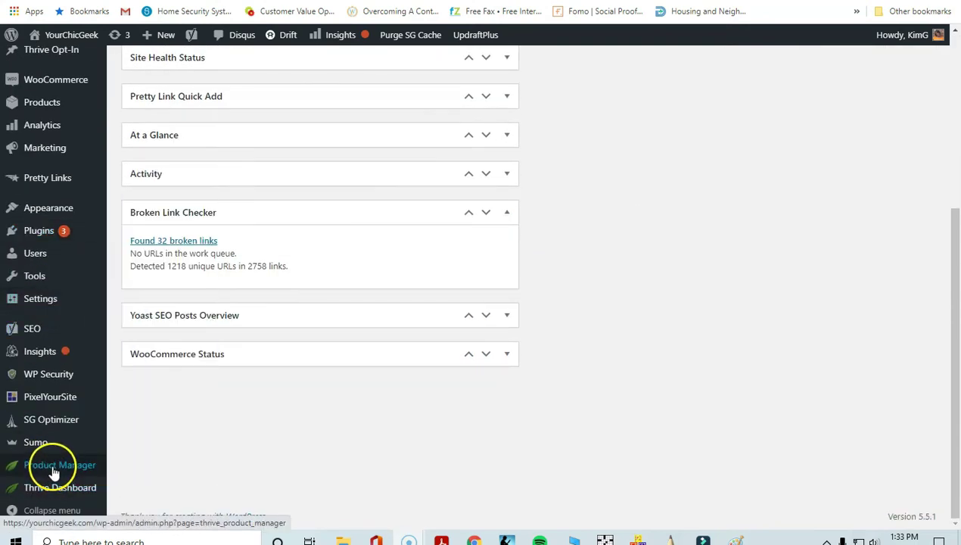
left_click(68, 462)
left_click(236, 474)
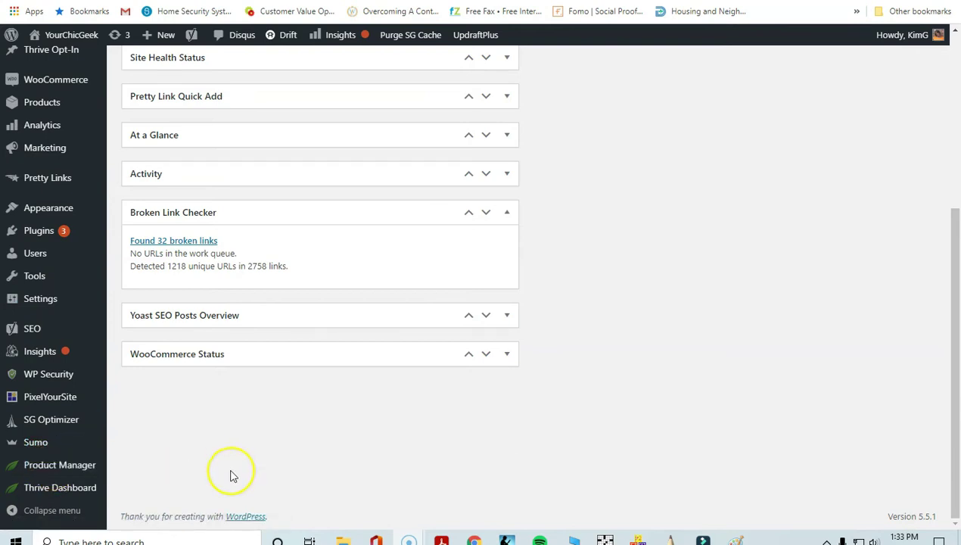
scroll(227, 449, "up", 4)
mouse_move(57, 295)
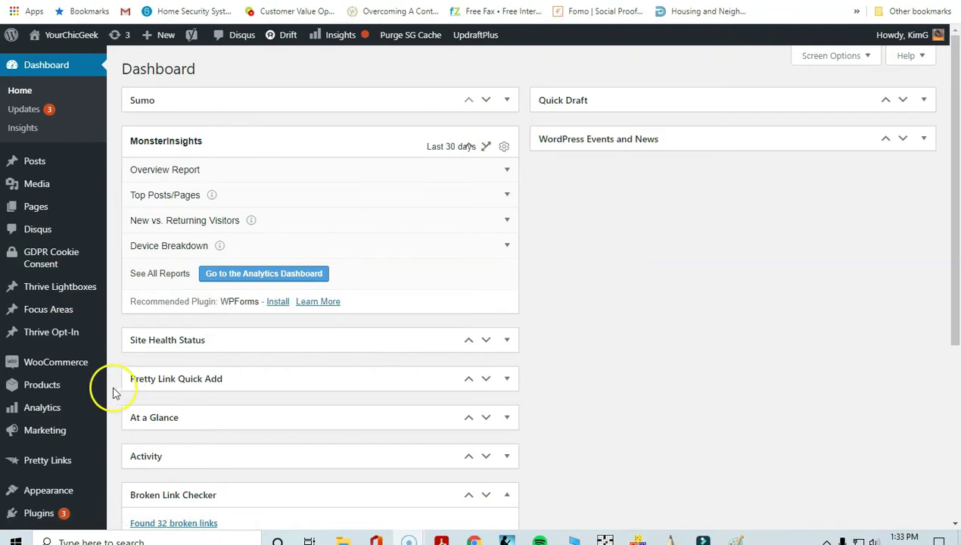
scroll(38, 375, "down", 3)
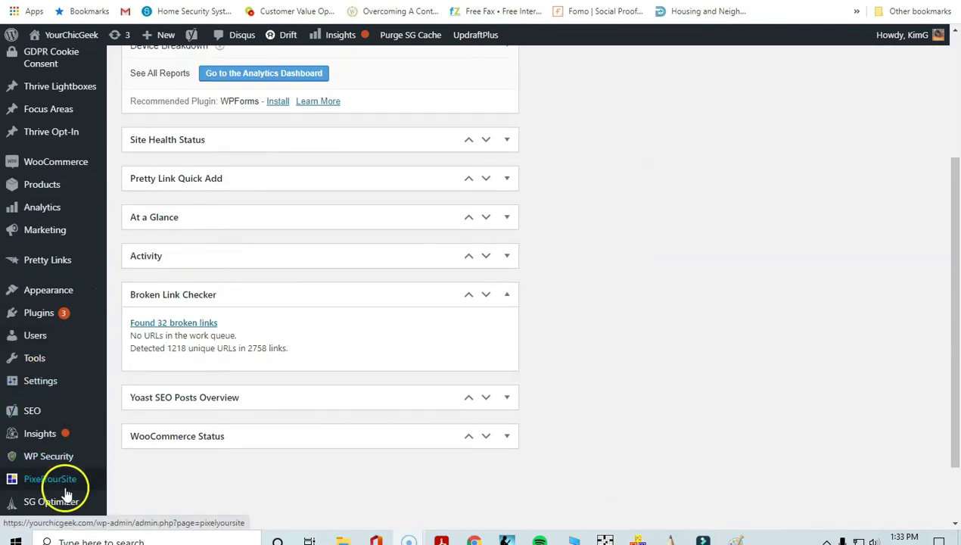
scroll(61, 431, "down", 2)
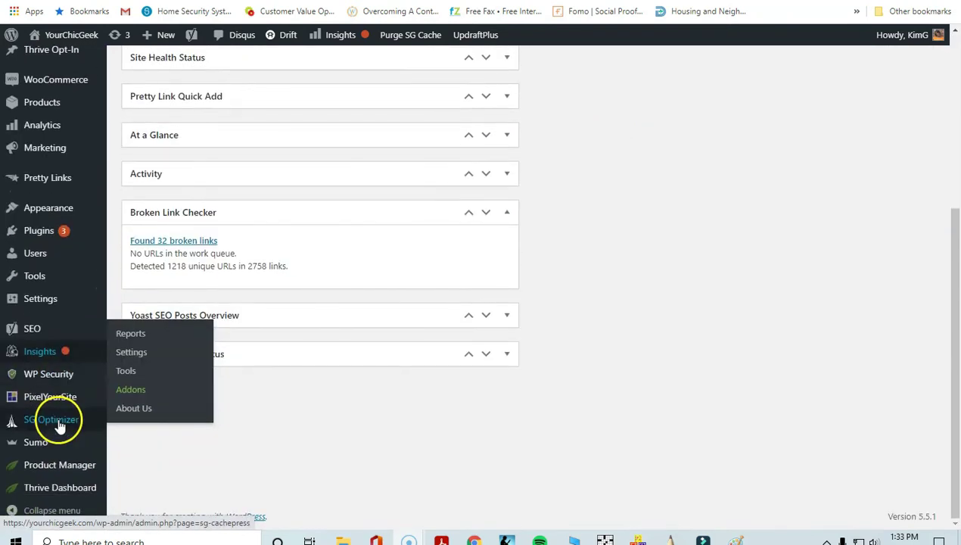
left_click(63, 469)
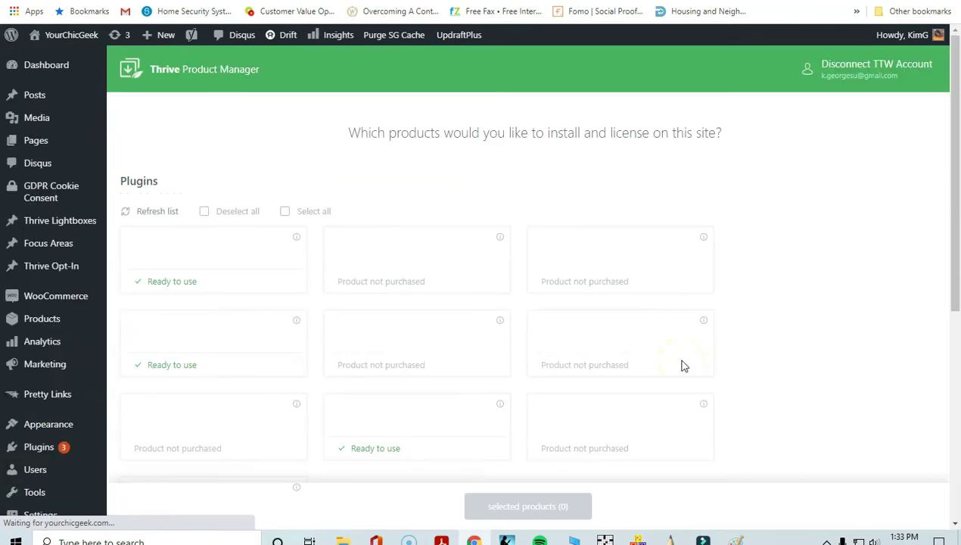
Step: Review the available plugins and themes in the Product Manager, expanding the Legacy Themes section
scroll(811, 340, "down", 3)
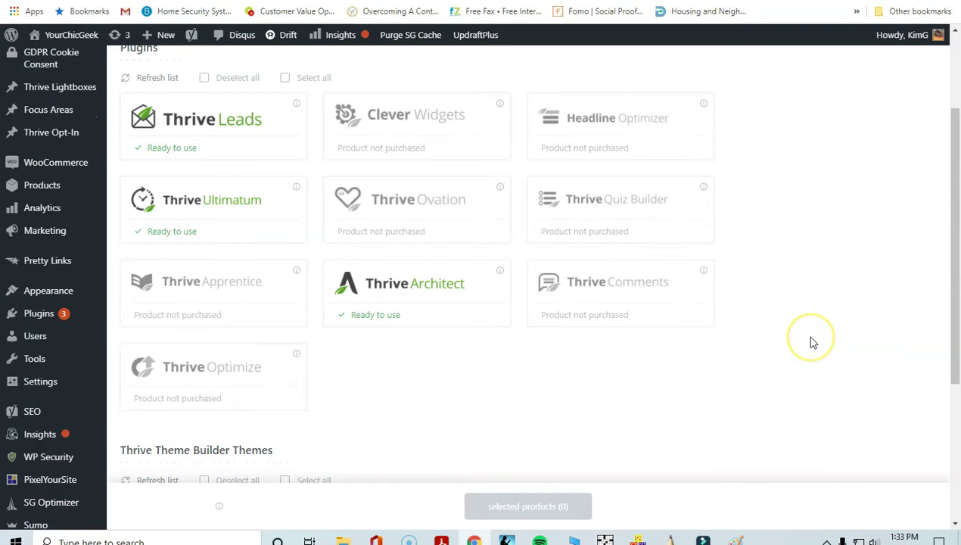
scroll(811, 342, "up", 3)
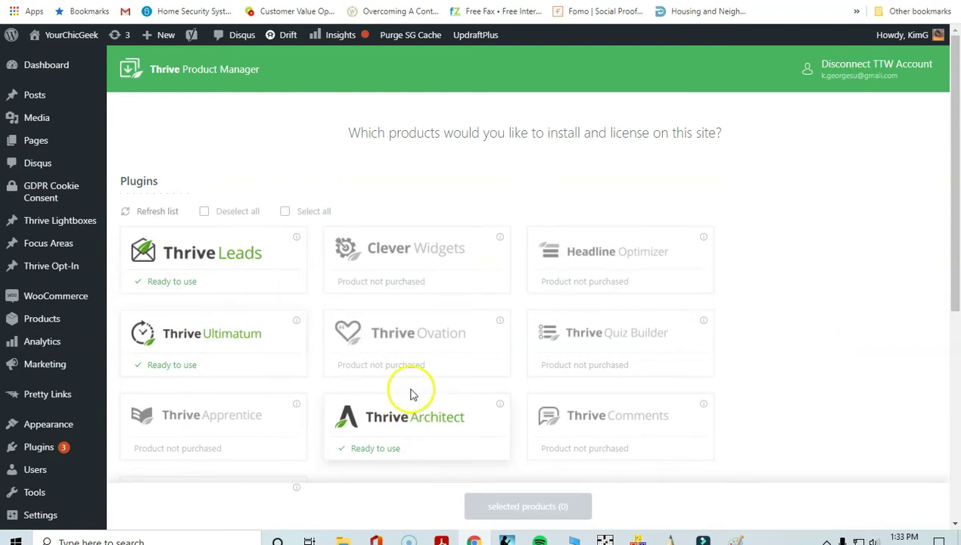
scroll(408, 383, "down", 8)
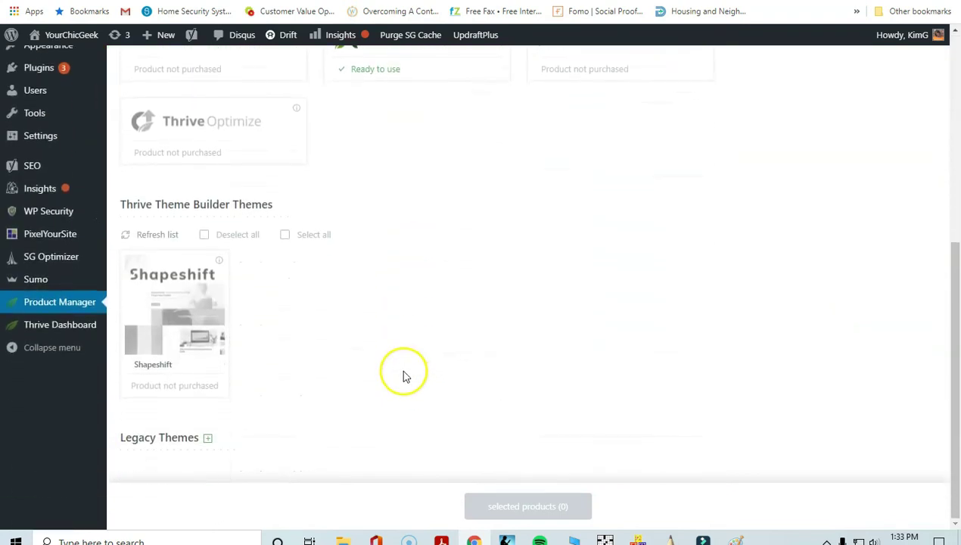
left_click(208, 437)
scroll(309, 373, "down", 1)
scroll(309, 371, "down", 5)
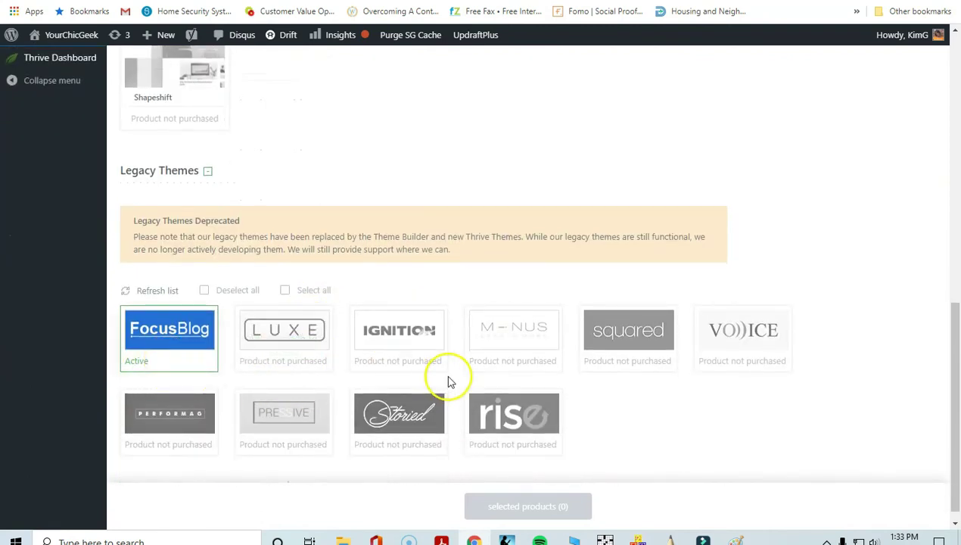
scroll(448, 380, "up", 10)
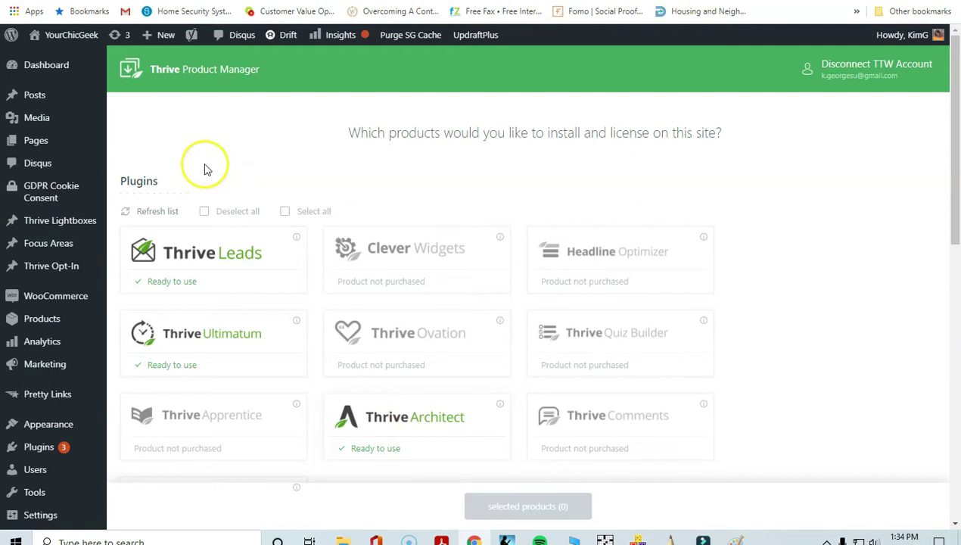
Step: Create a new WordPress page titled "Test TCB 2020"
mouse_move(160, 43)
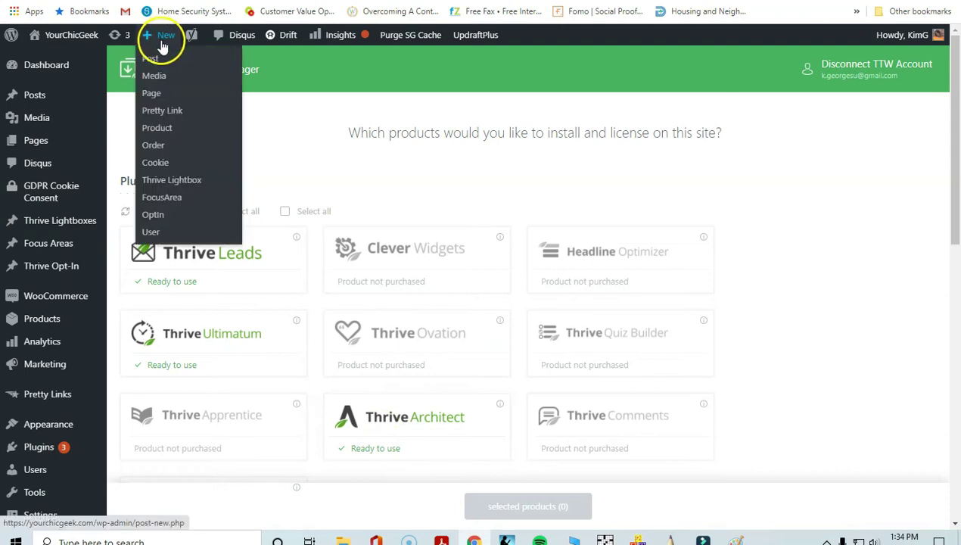
left_click(176, 95)
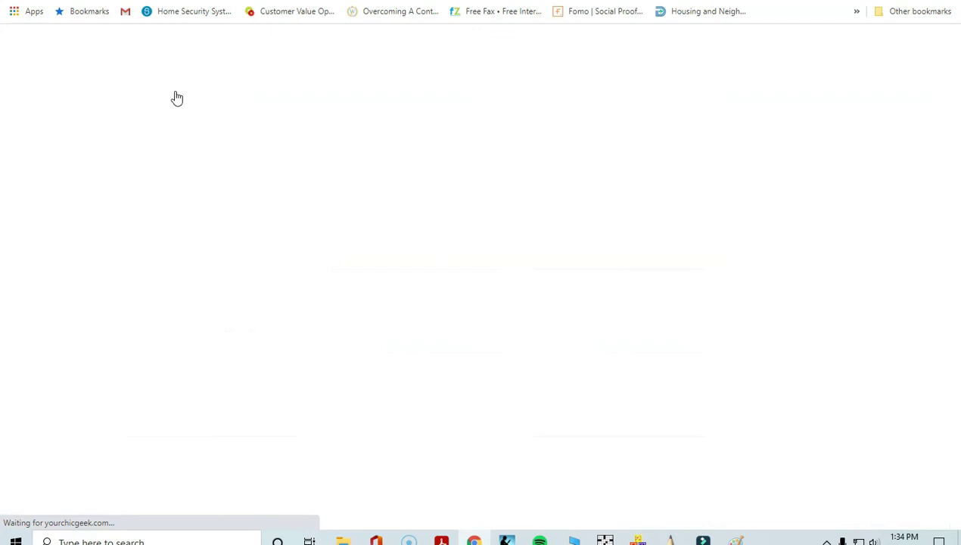
left_click(359, 128)
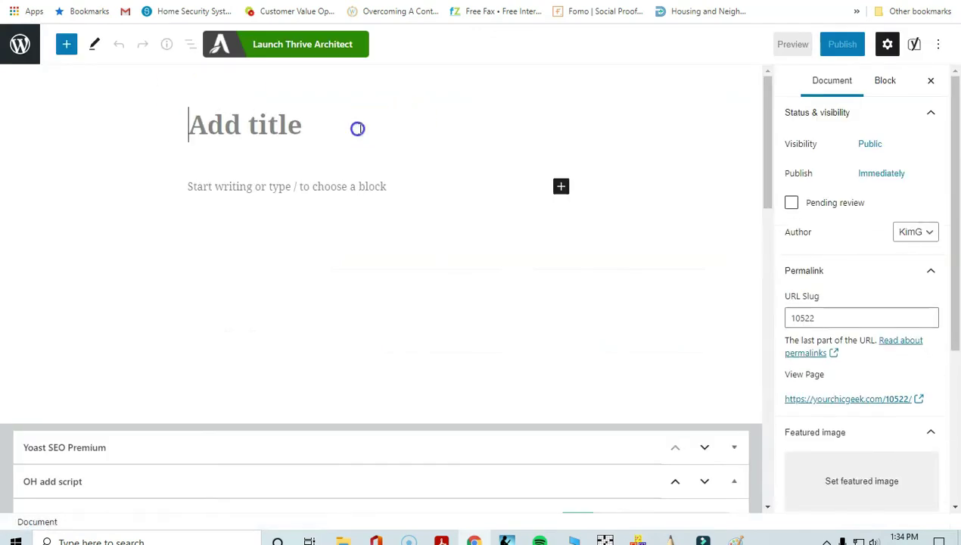
type("Test T")
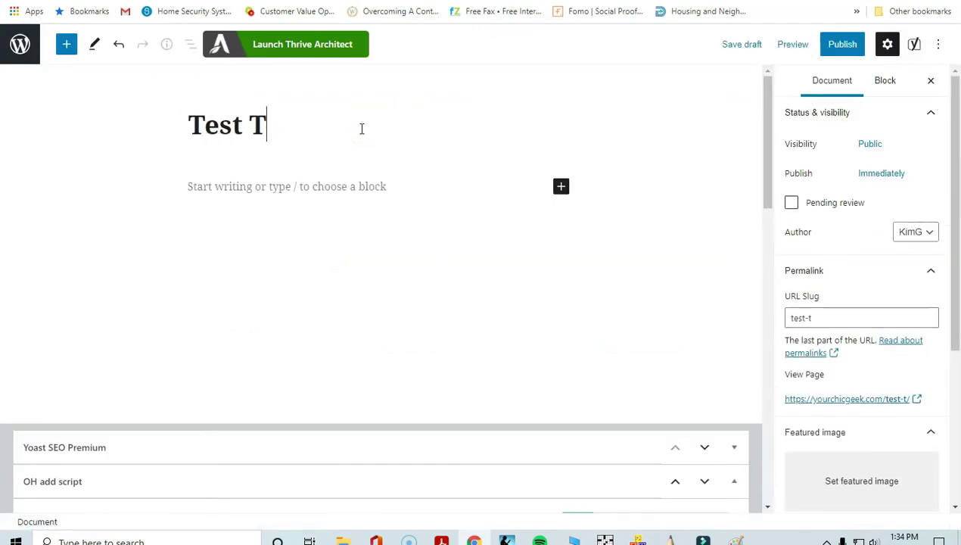
type("CB 2020")
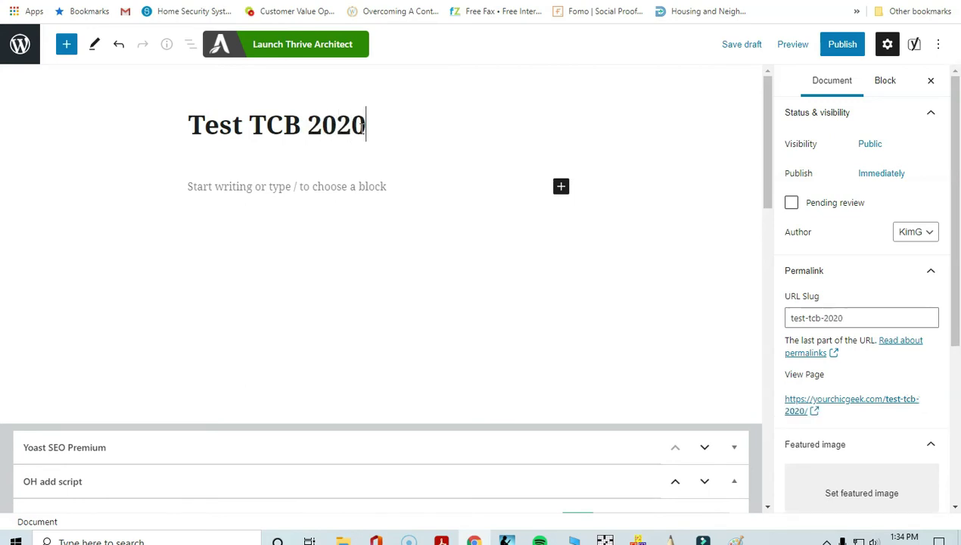
Step: Publish the new page with public visibility and close the publish confirmation
left_click(840, 45)
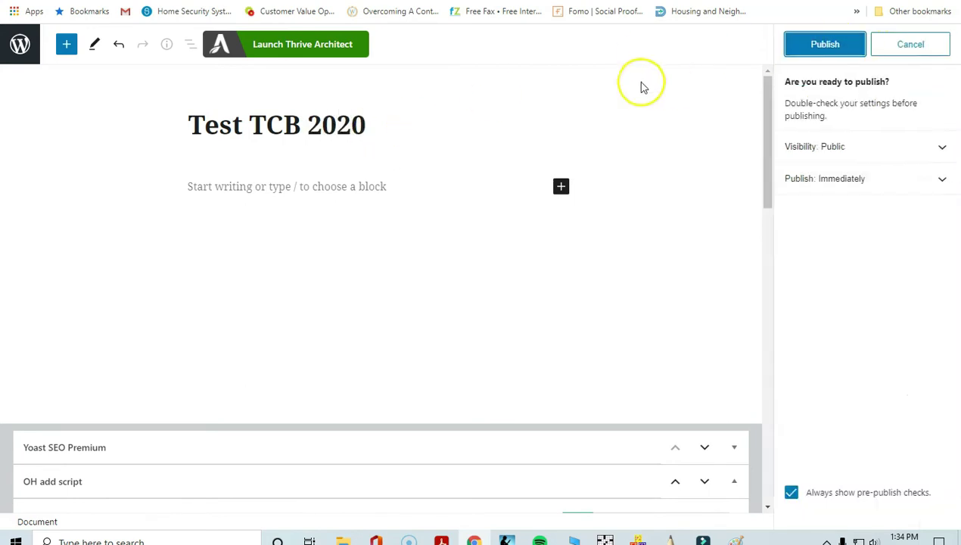
left_click(850, 45)
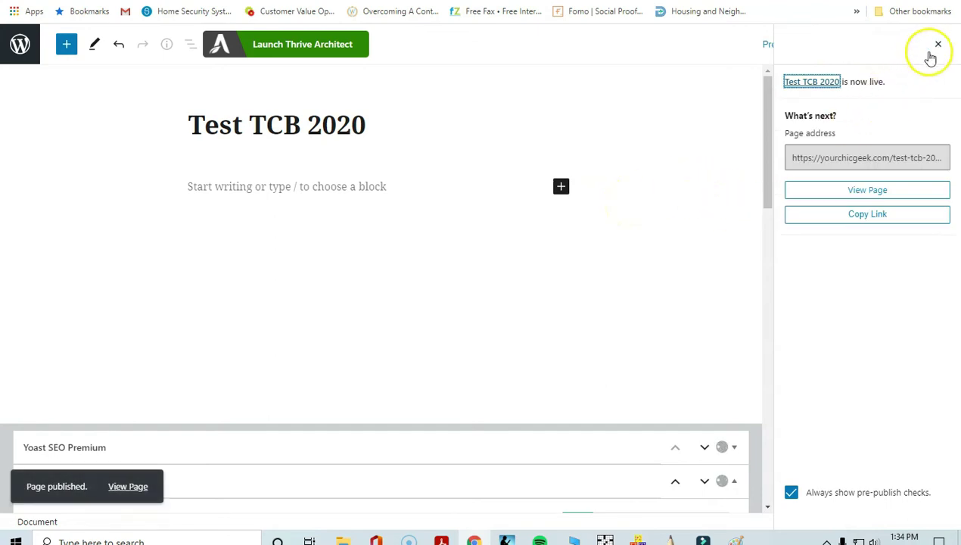
left_click(939, 45)
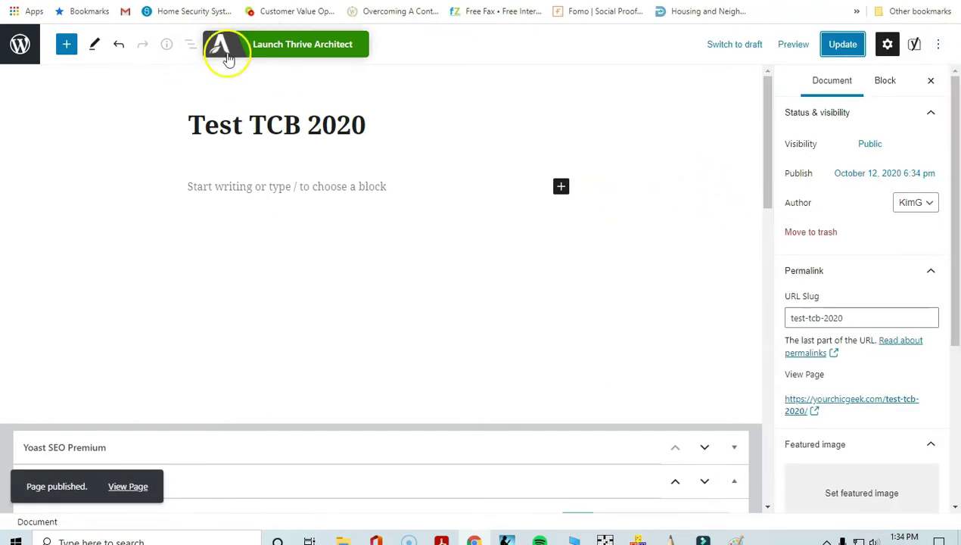
Step: Launch Thrive Architect for the page and choose to create a Pre-built Landing Page
left_click(269, 49)
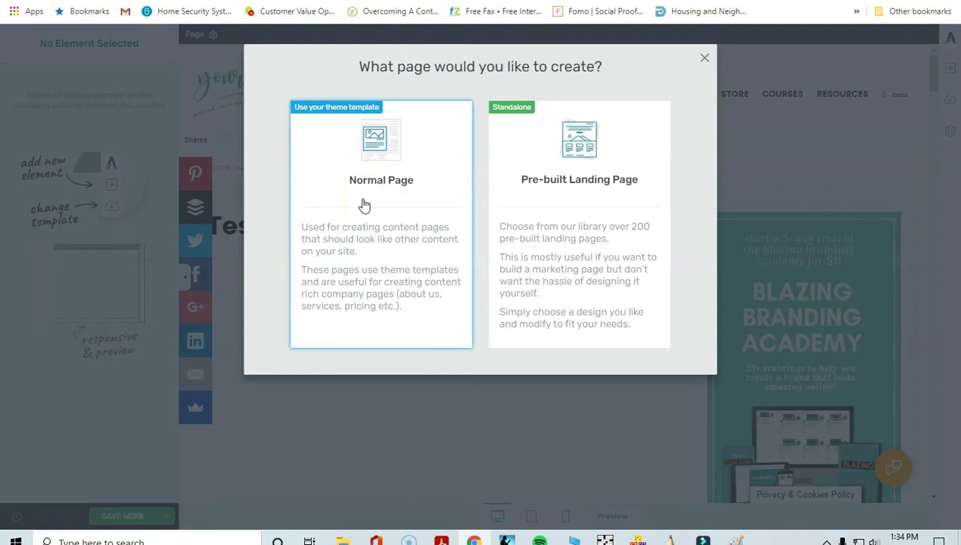
left_click(552, 186)
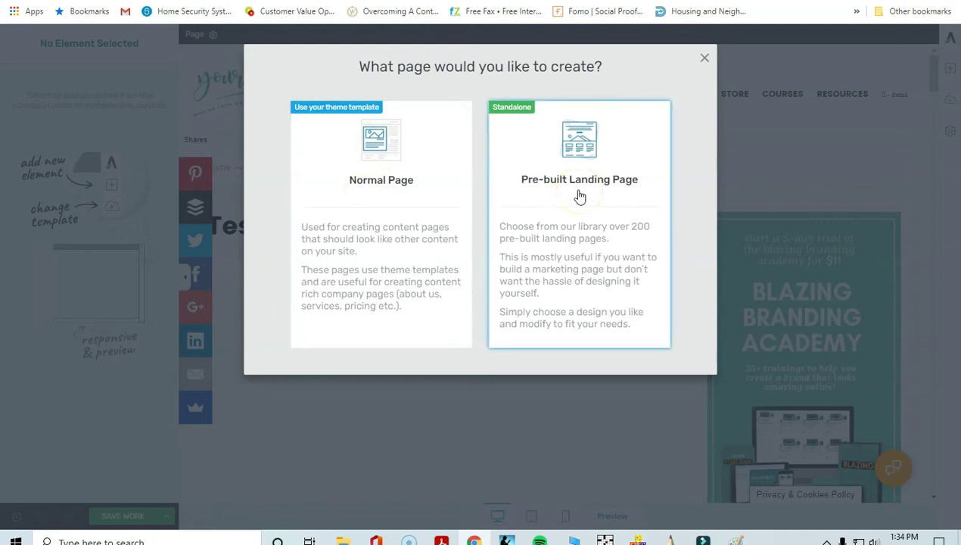
left_click(561, 208)
left_click(571, 283)
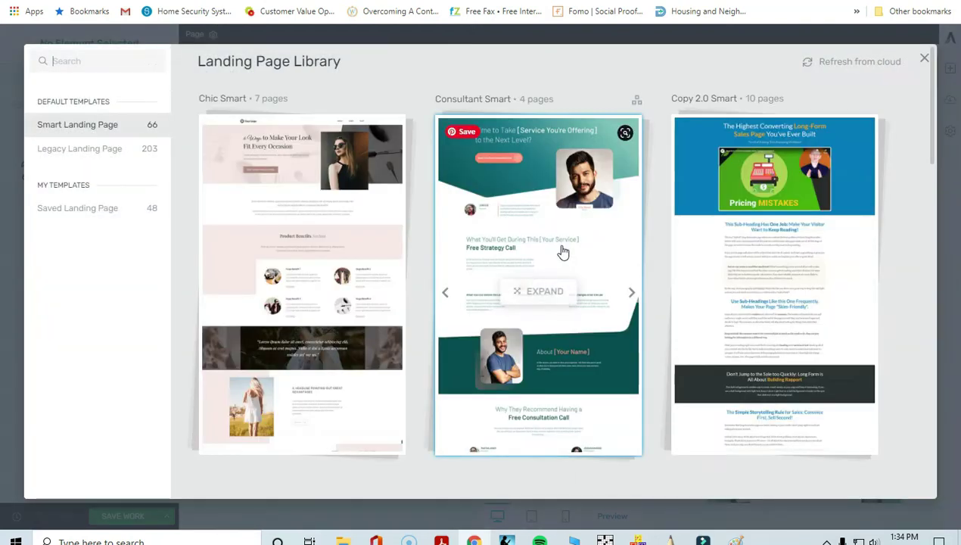
Step: Browse the Smart Landing Page template sets in the Landing Page Library to compare their designs
left_click(244, 223)
scroll(295, 217, "down", 3)
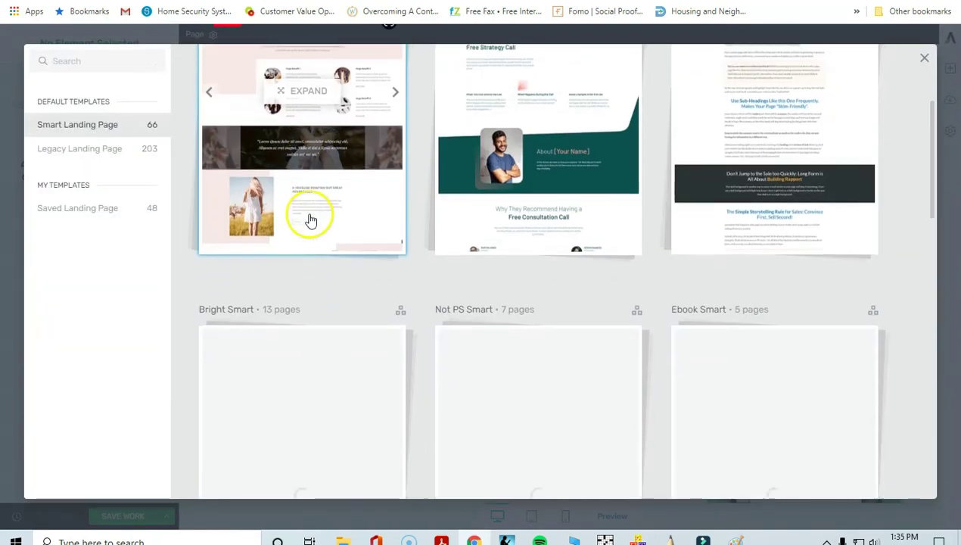
scroll(310, 219, "down", 6)
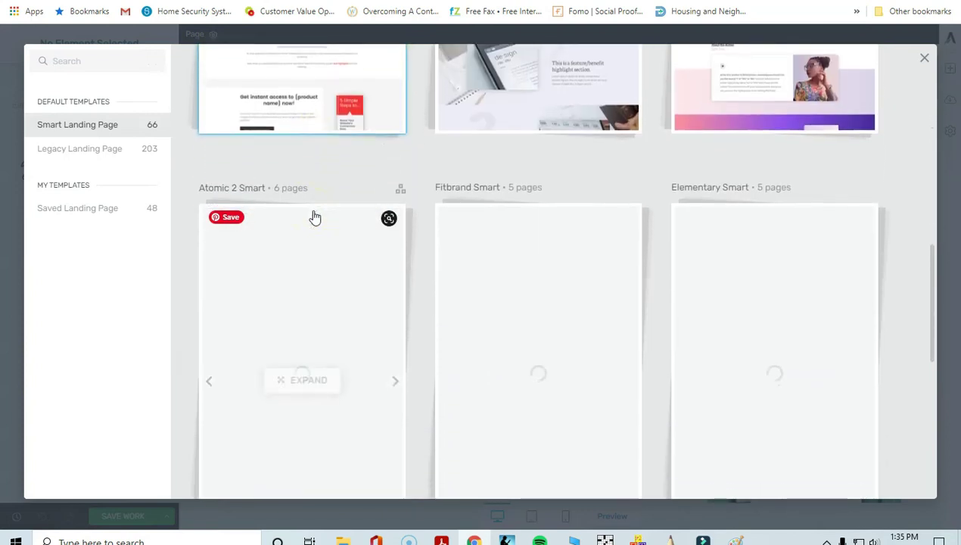
scroll(315, 218, "down", 5)
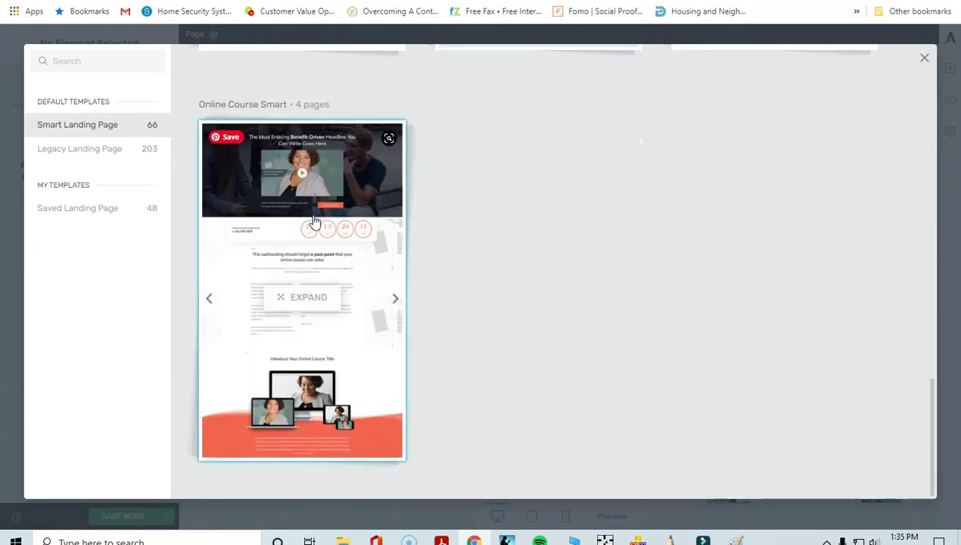
left_click(547, 359)
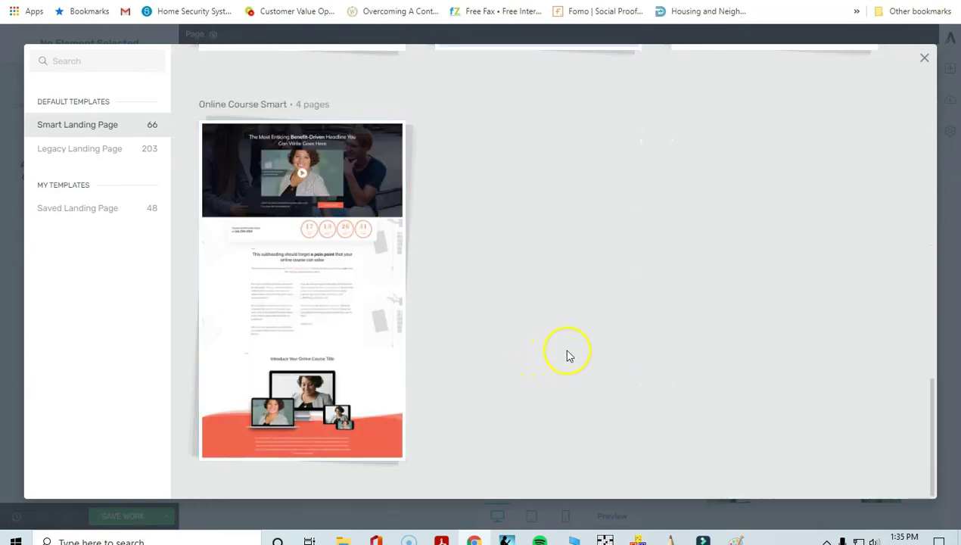
mouse_move(319, 354)
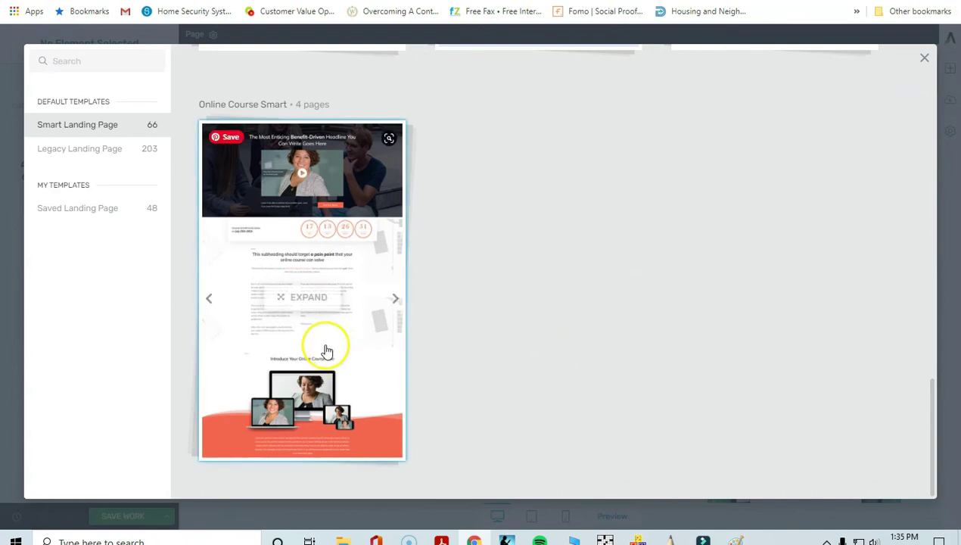
scroll(474, 365, "up", 3)
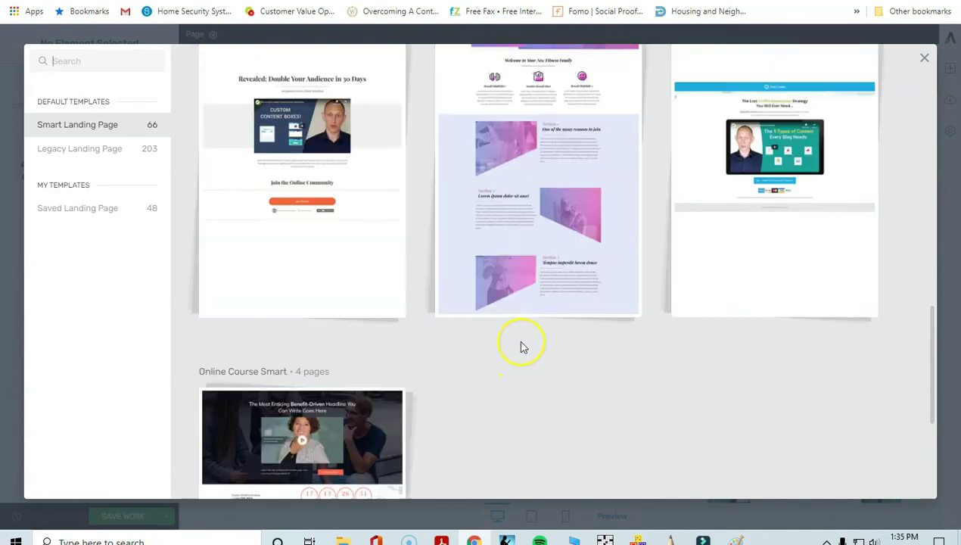
scroll(521, 347, "up", 3)
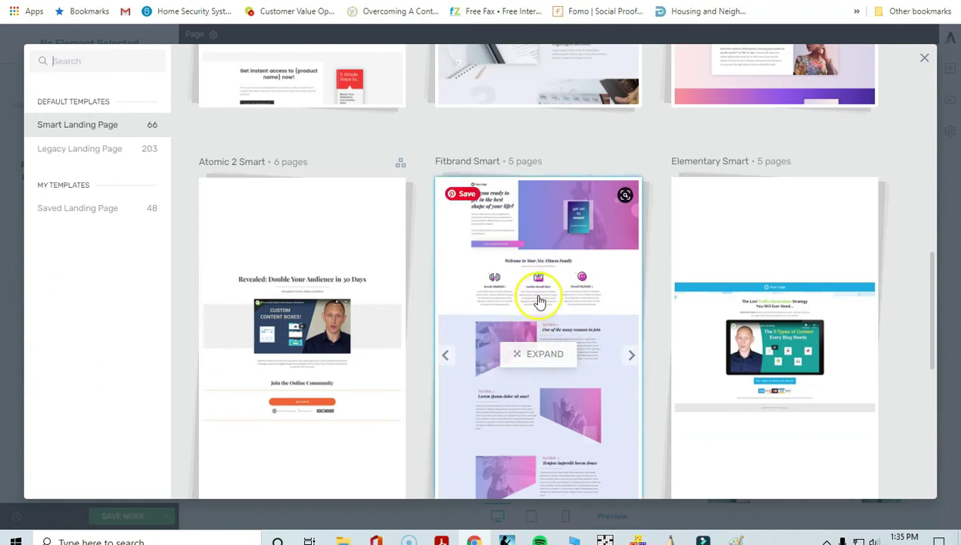
scroll(530, 299, "up", 5)
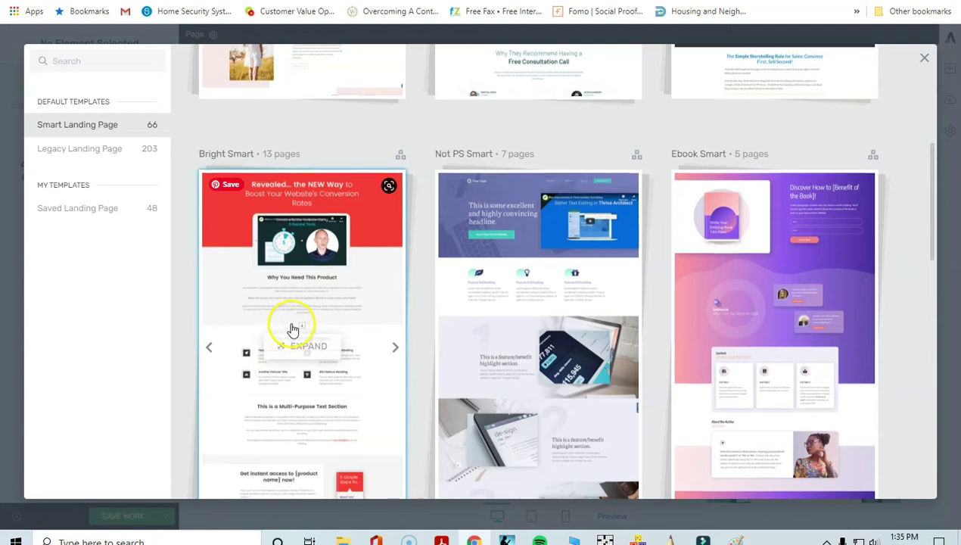
scroll(293, 329, "up", 5)
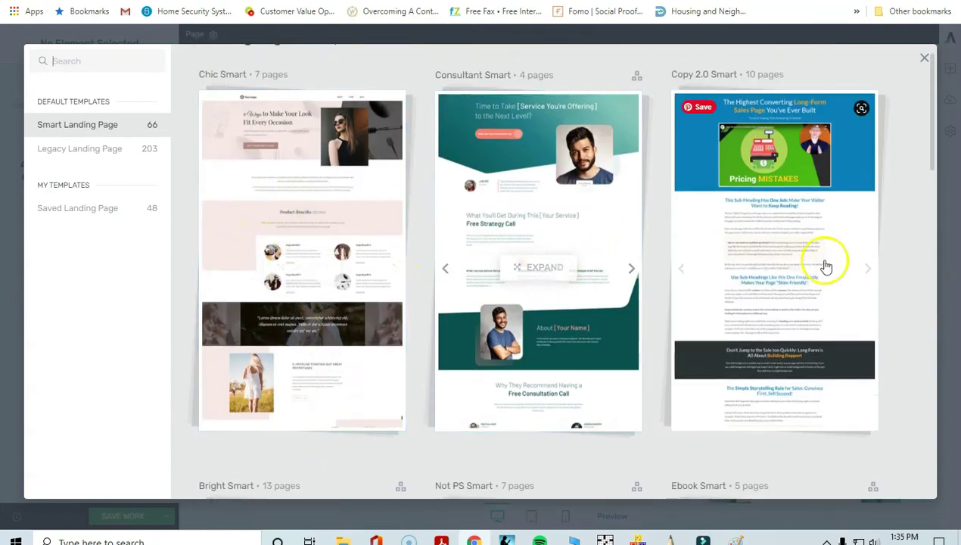
scroll(414, 242, "down", 5)
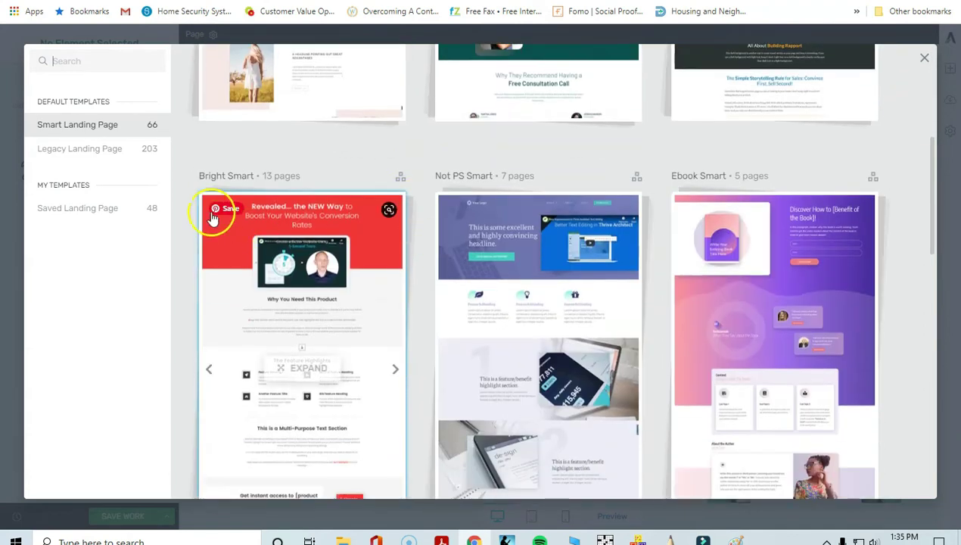
Step: Browse the Bright Smart template set and apply its Lead Generation page headed "5 Simple Steps to Boost Your Website's Conversion Rates"
left_click(294, 322)
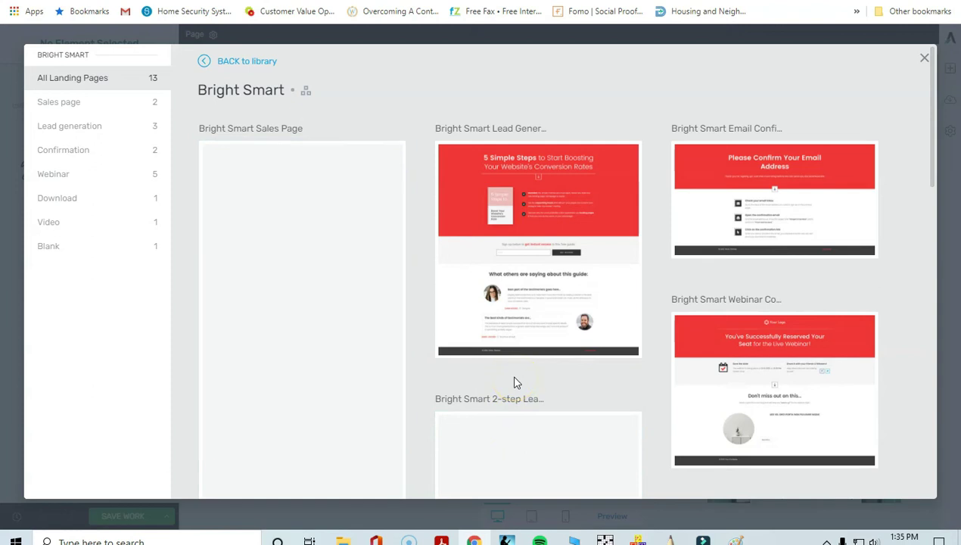
scroll(515, 382, "down", 4)
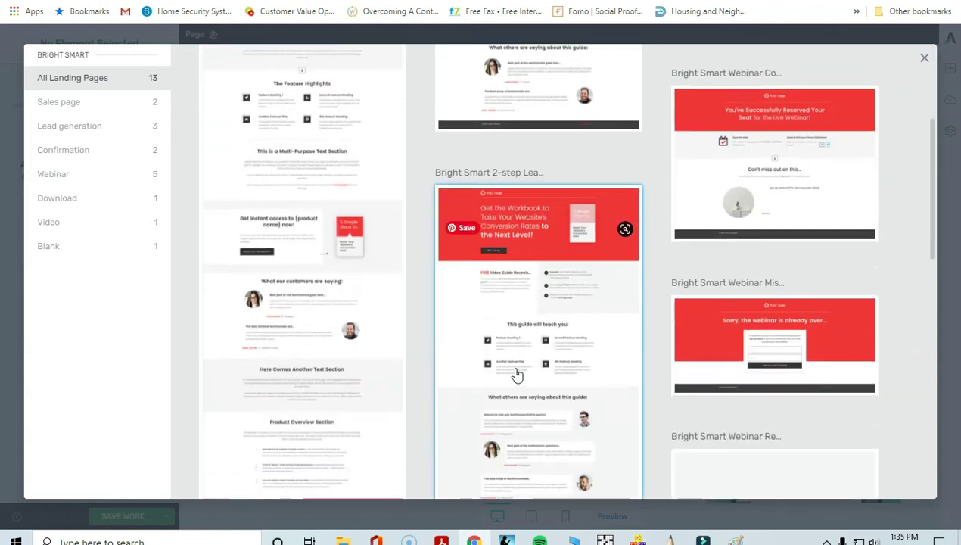
scroll(514, 373, "down", 6)
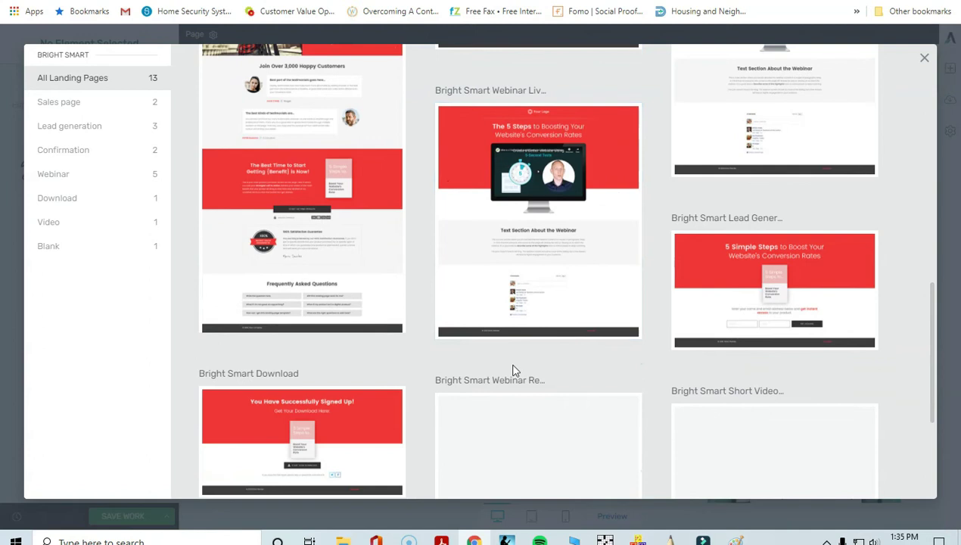
scroll(513, 374, "down", 2)
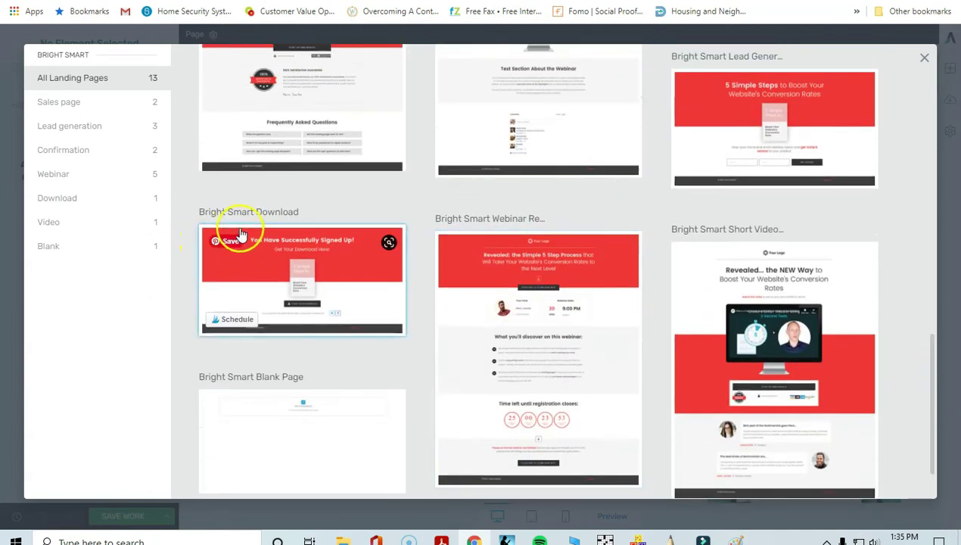
scroll(484, 290, "down", 1)
scroll(499, 290, "up", 4)
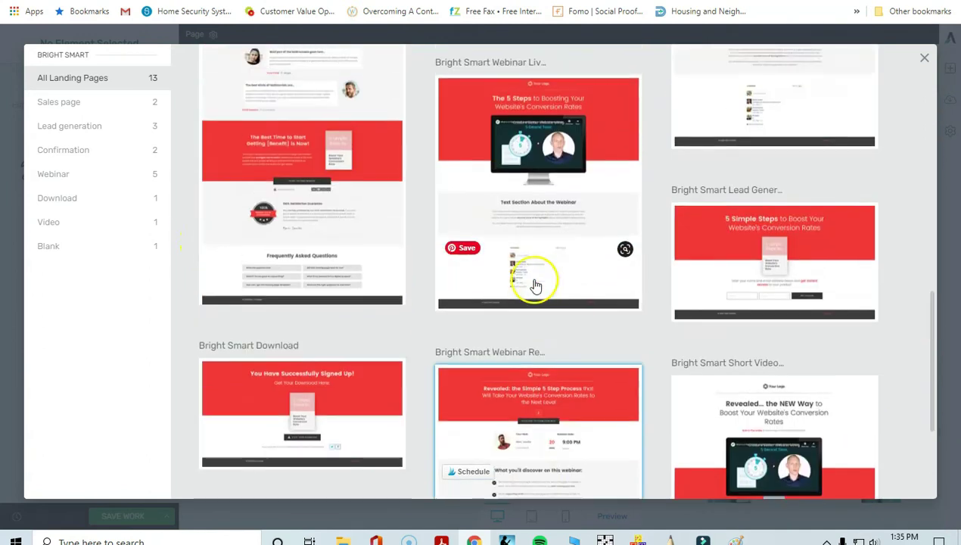
scroll(715, 251, "down", 1)
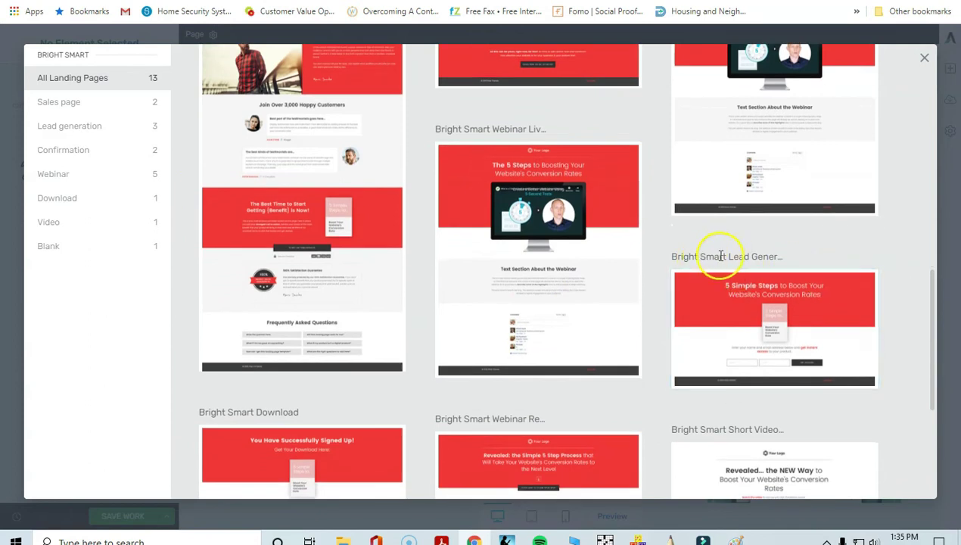
left_click(741, 345)
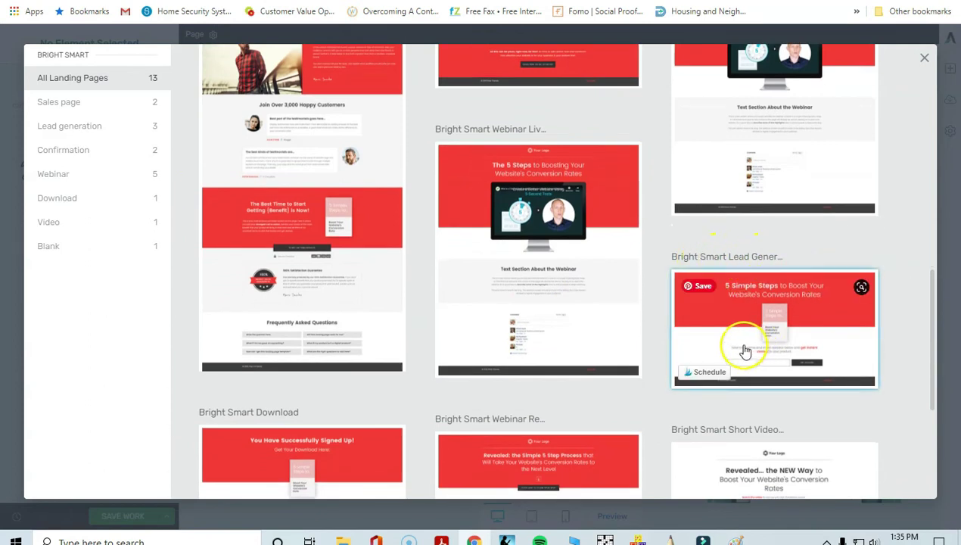
left_click(848, 489)
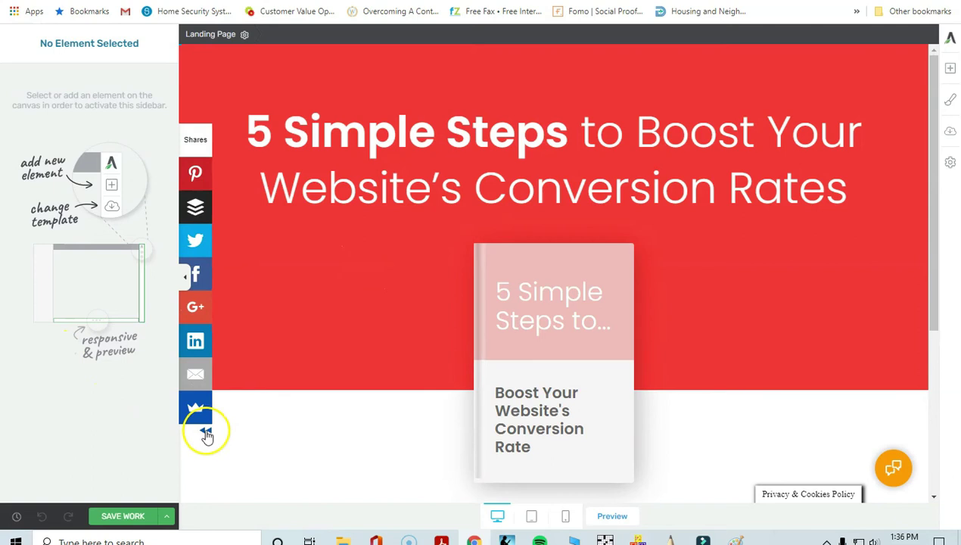
Step: Hide the social share bar and unlink the red header background section from its Colored Section global style
left_click(207, 435)
left_click(331, 62)
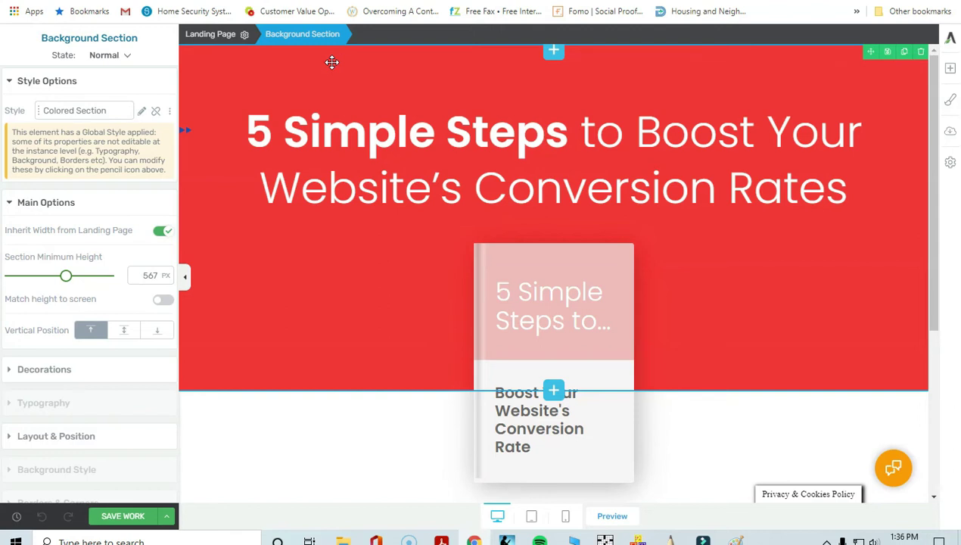
left_click(336, 63)
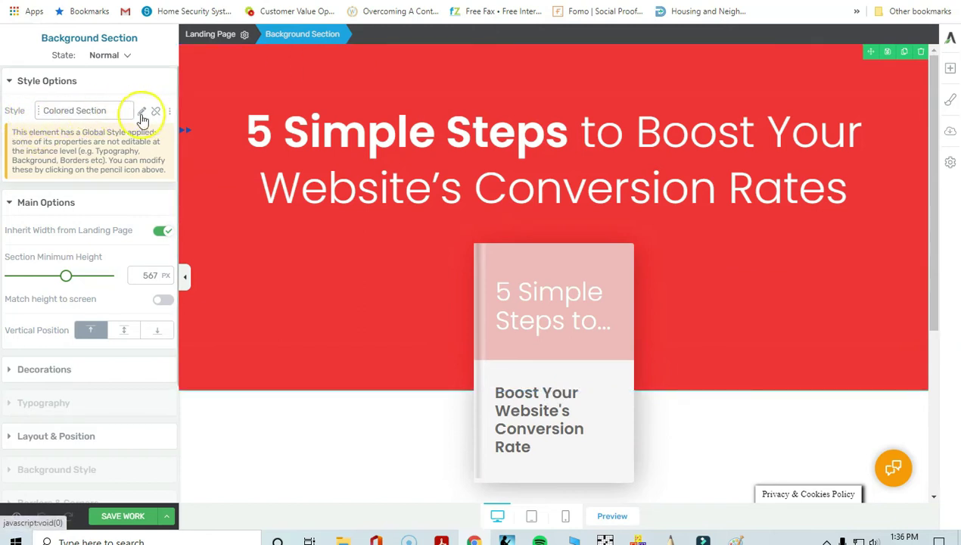
left_click(156, 113)
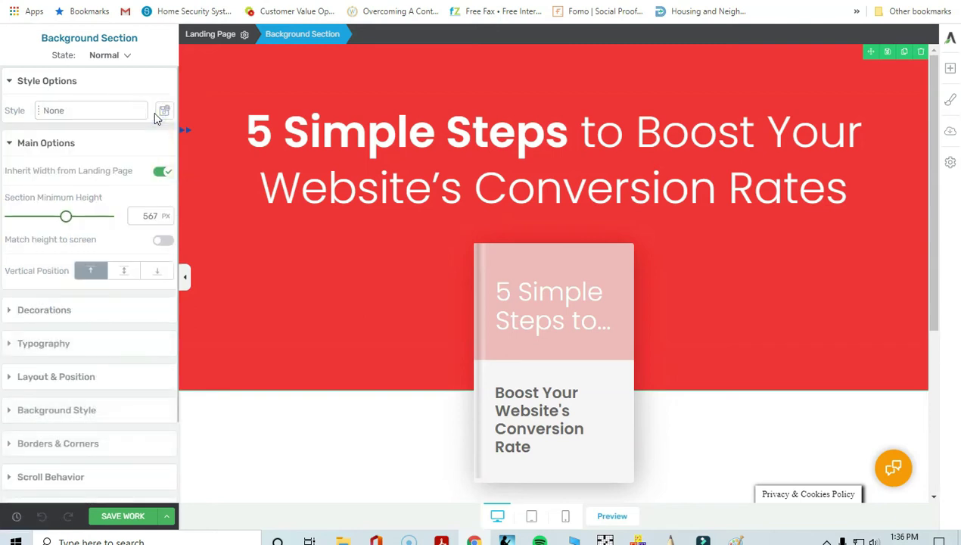
left_click(9, 81)
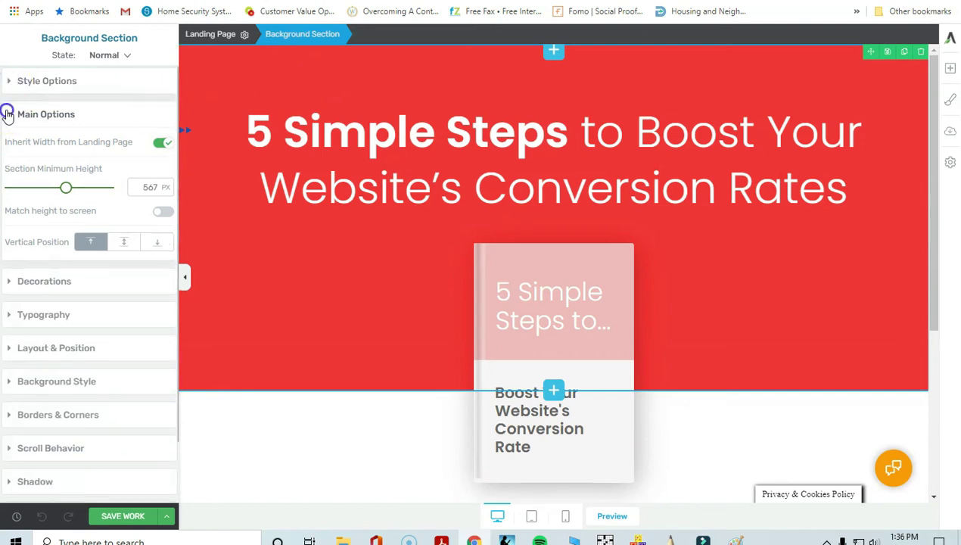
left_click(8, 115)
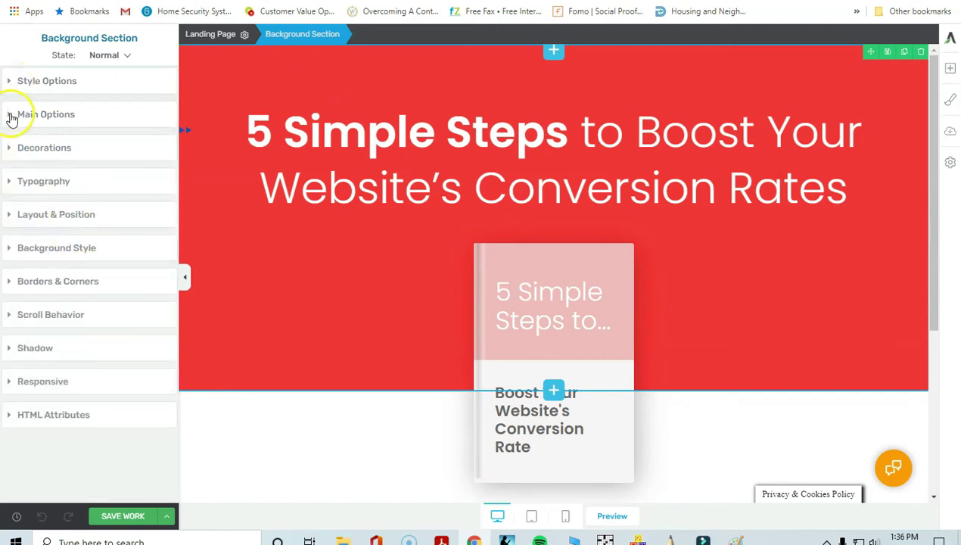
left_click(9, 116)
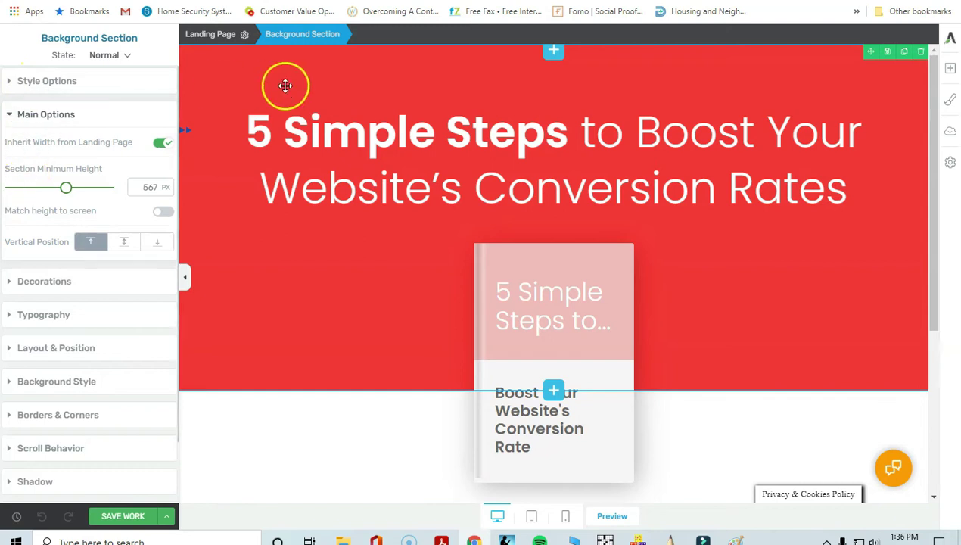
left_click(17, 113)
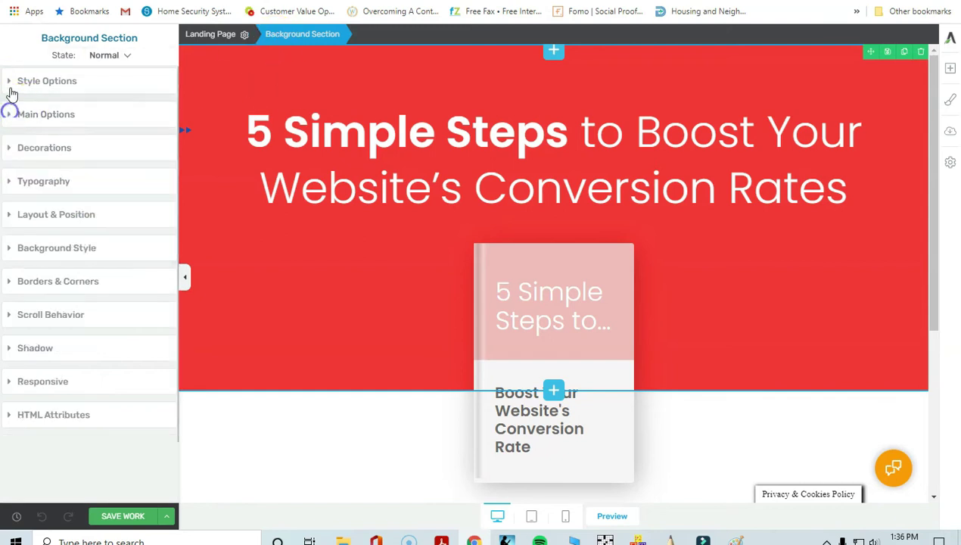
left_click(11, 81)
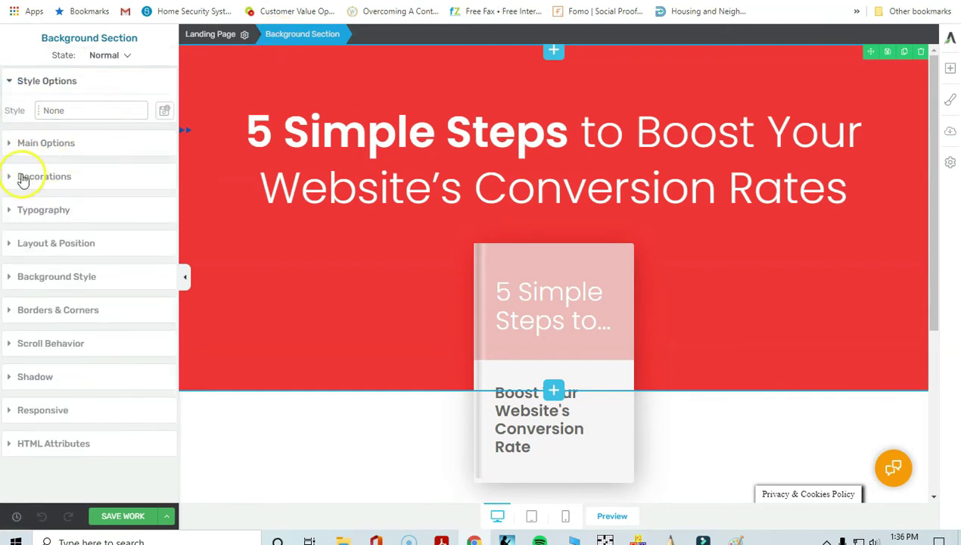
Step: Unlink the header section's background color from the template color and set it to #50a192
left_click(11, 277)
scroll(75, 226, "down", 1)
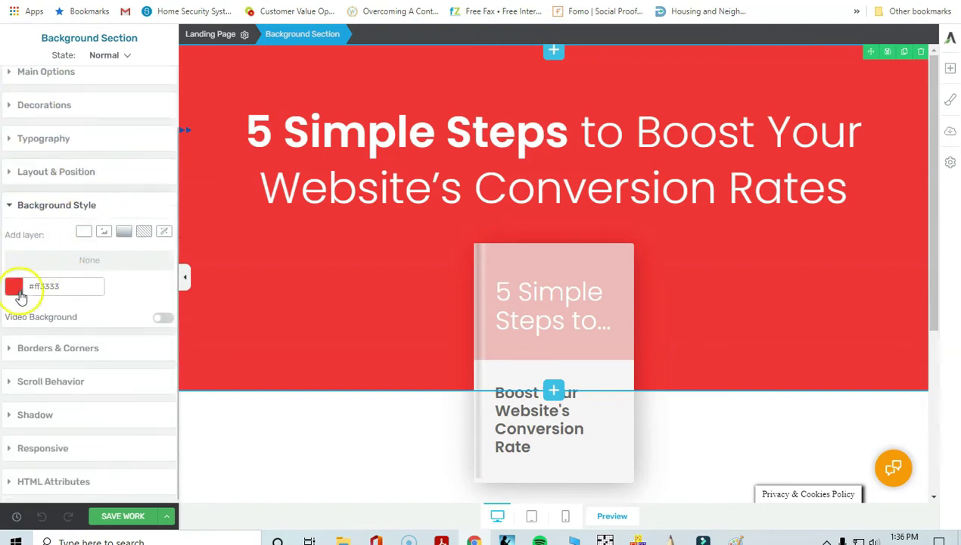
left_click(14, 285)
left_click(60, 256)
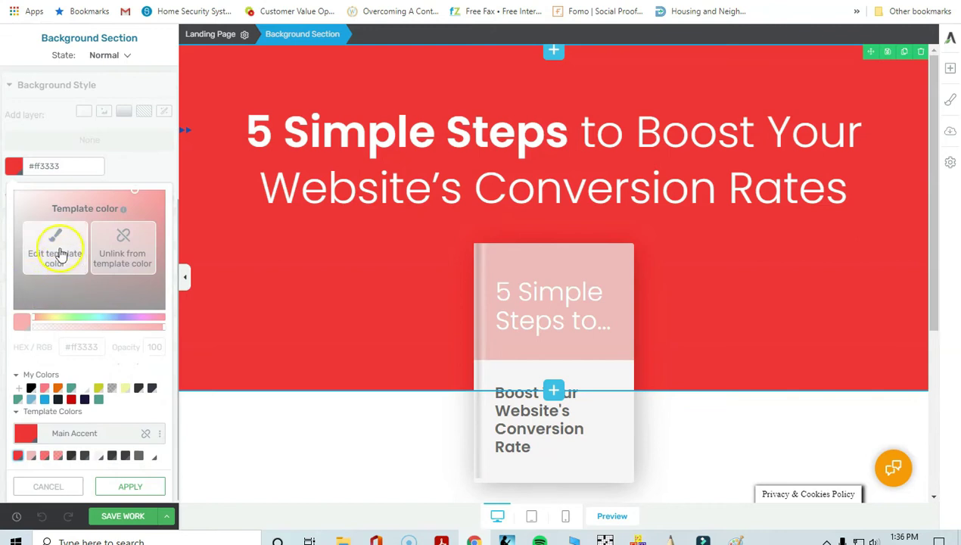
left_click(129, 265)
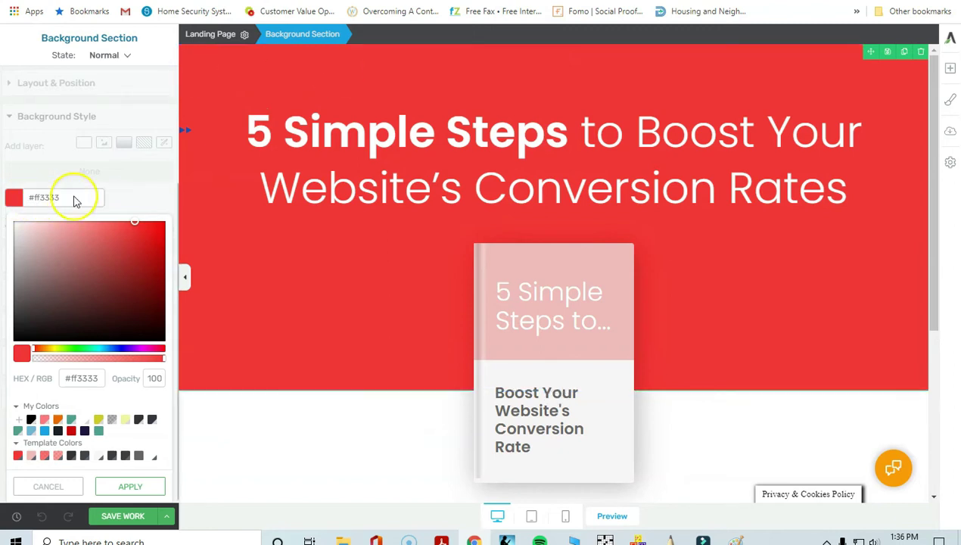
left_click(81, 380)
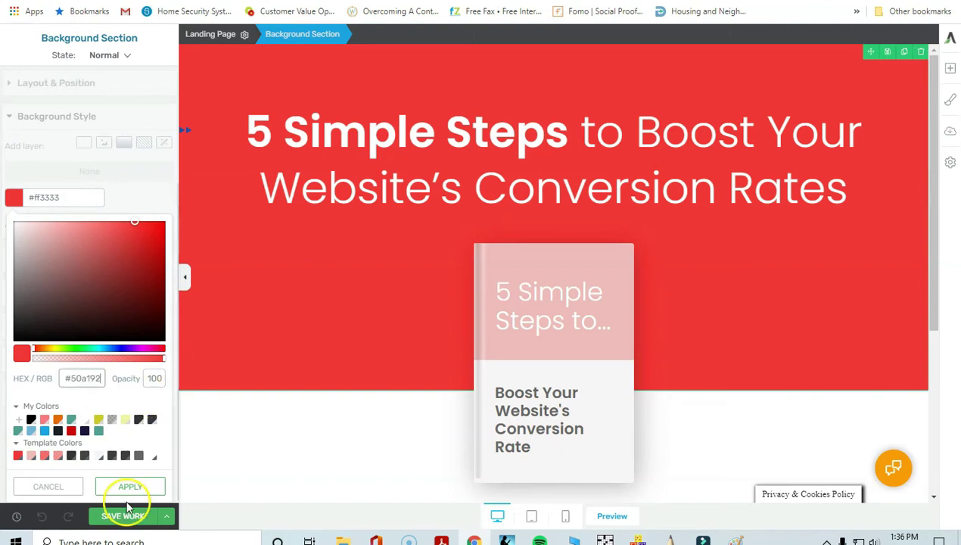
left_click(131, 487)
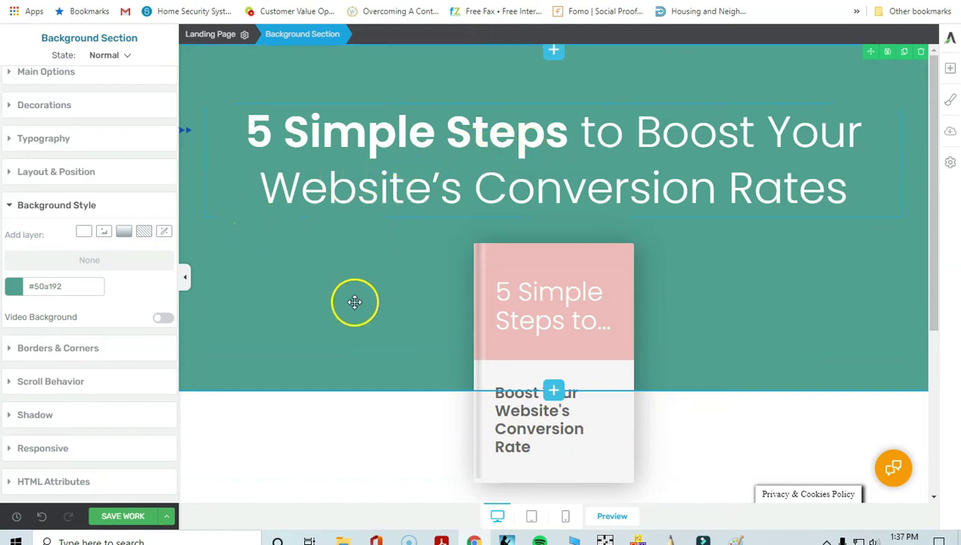
scroll(358, 298, "down", 3)
scroll(357, 295, "up", 3)
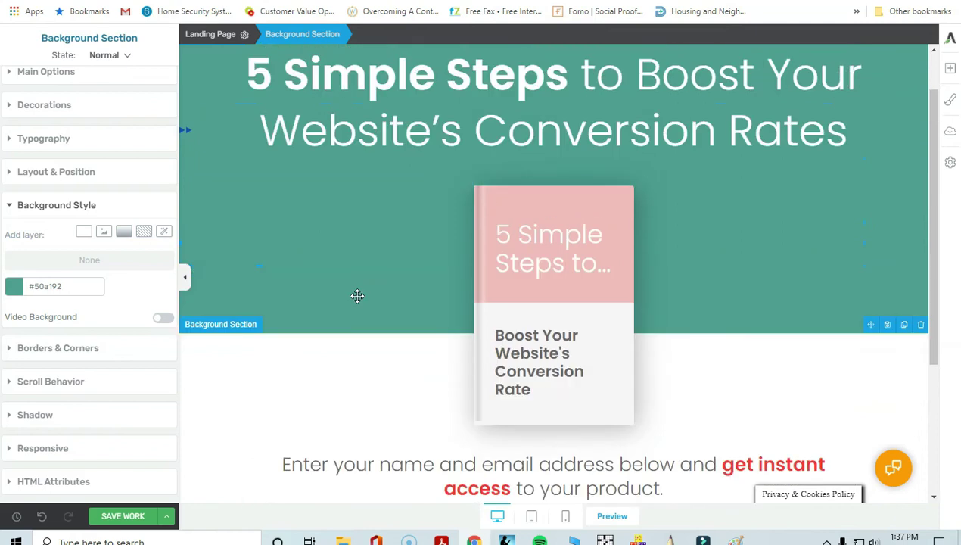
Step: Save the header section's background color #50a192 as a favorite in My Colors and apply it
left_click(14, 289)
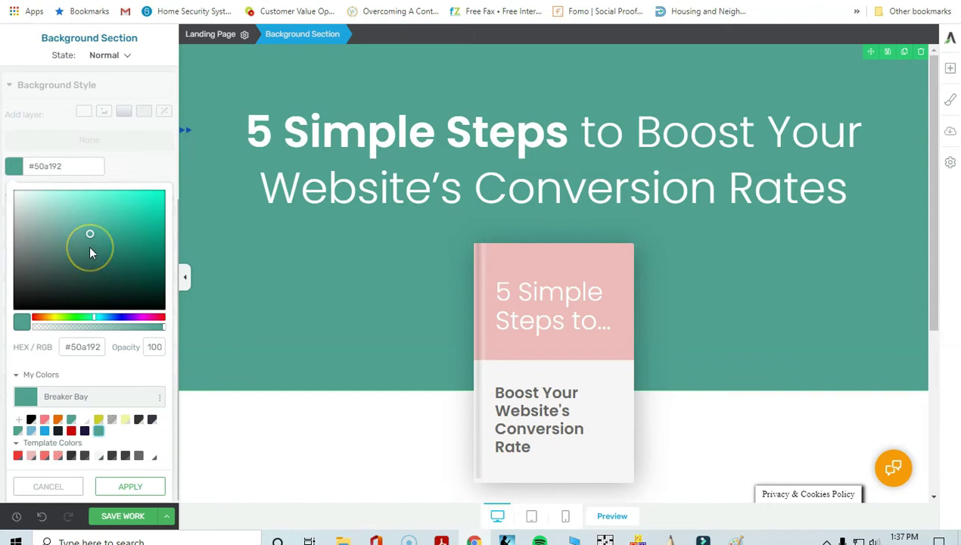
left_click(19, 422)
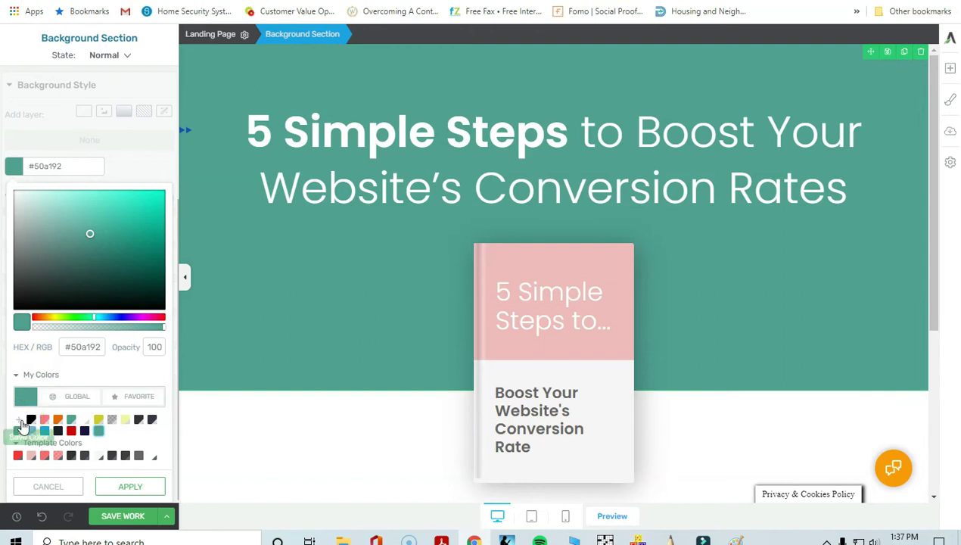
left_click(133, 397)
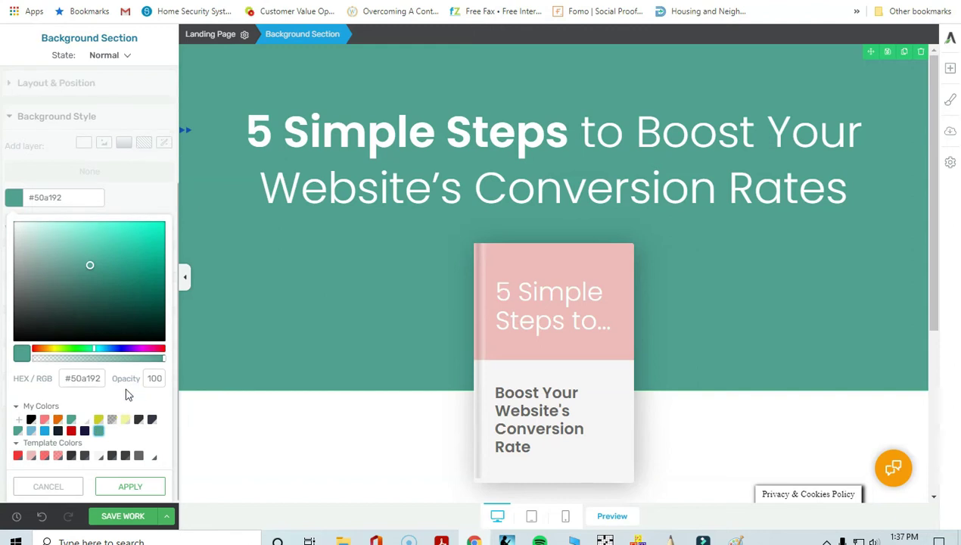
left_click(127, 486)
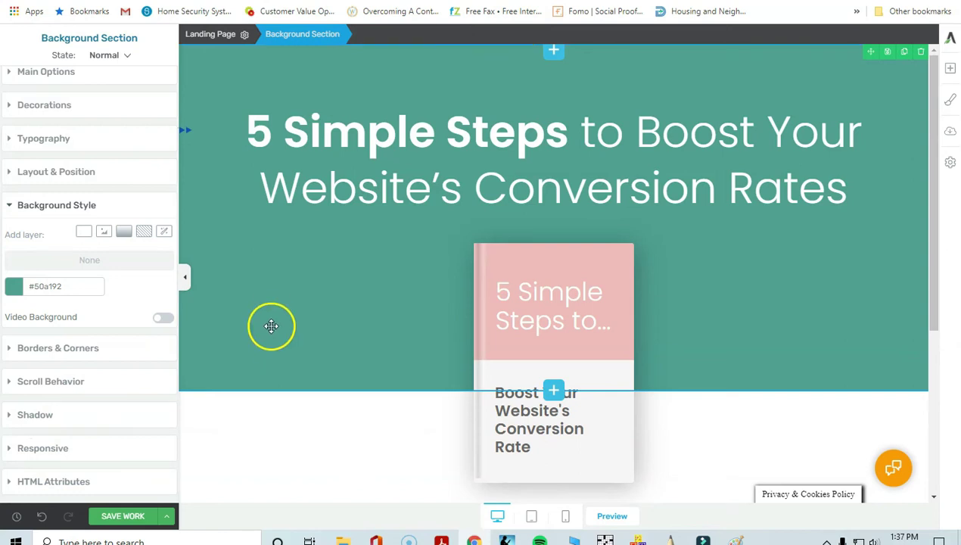
Step: Change the text color of "get instant access" above the sign-up form to the saved color #50a192
scroll(268, 324, "down", 2)
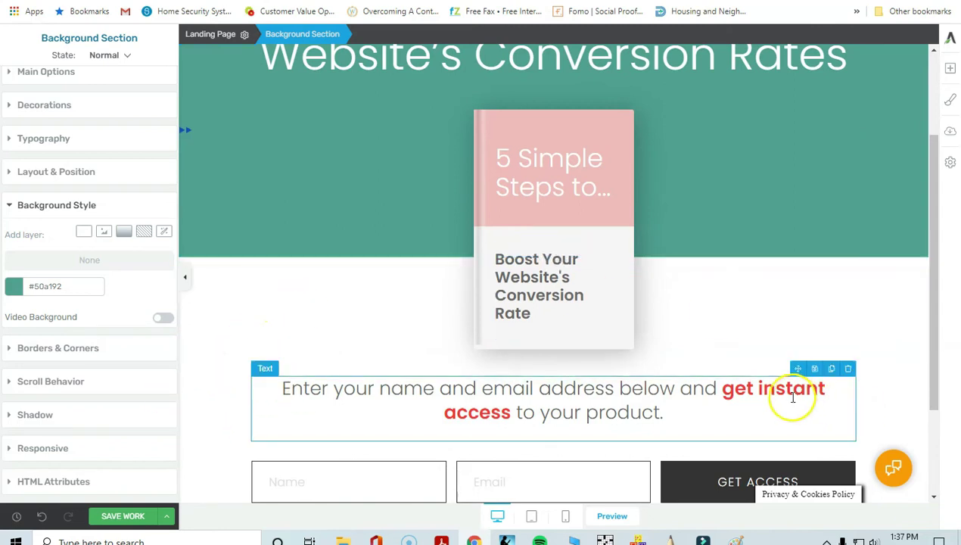
left_click(718, 397)
left_click_drag(722, 388, 811, 390)
left_click(756, 406)
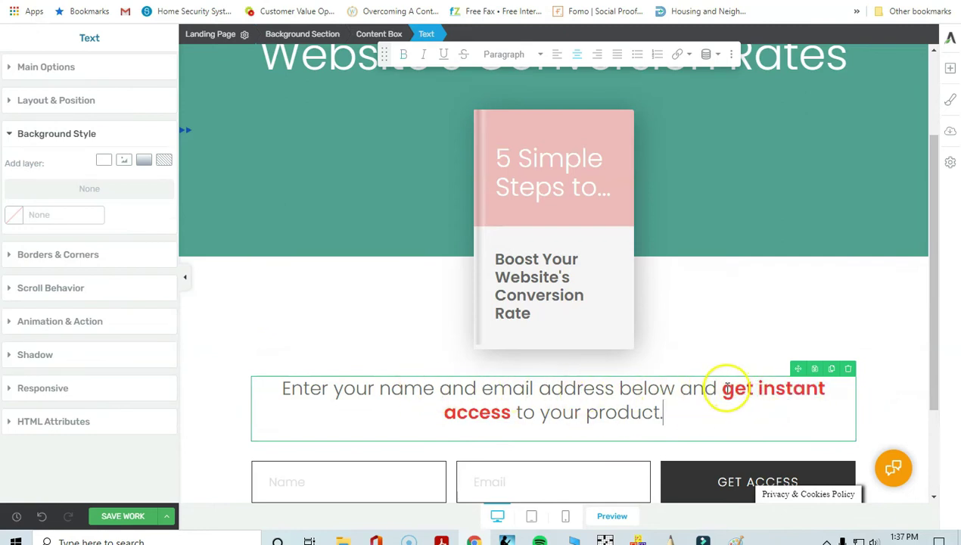
left_click_drag(724, 388, 521, 409)
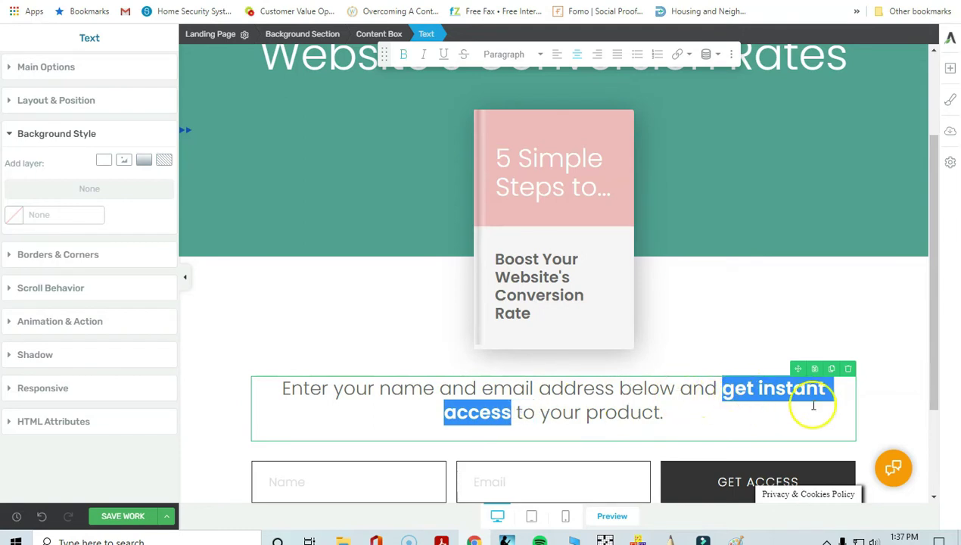
left_click(15, 144)
left_click(11, 70)
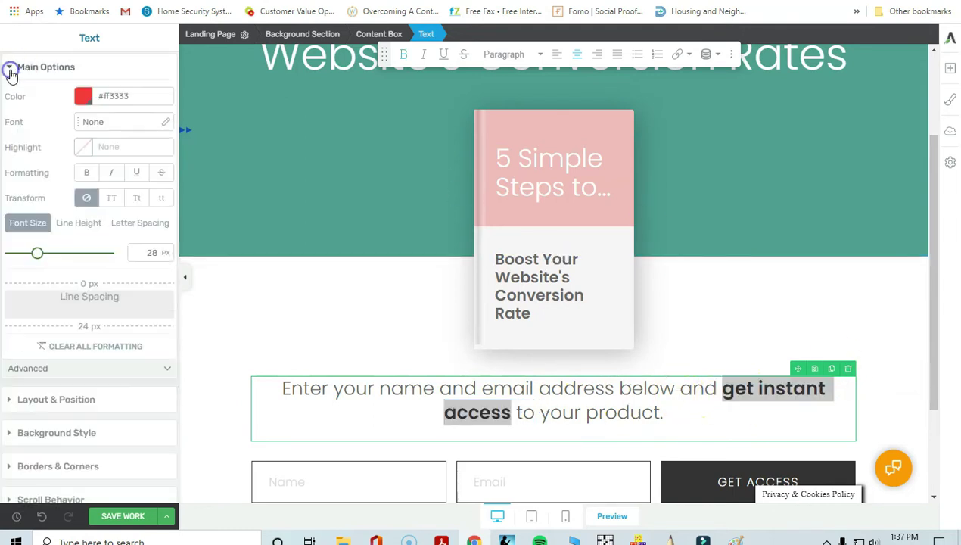
left_click(82, 98)
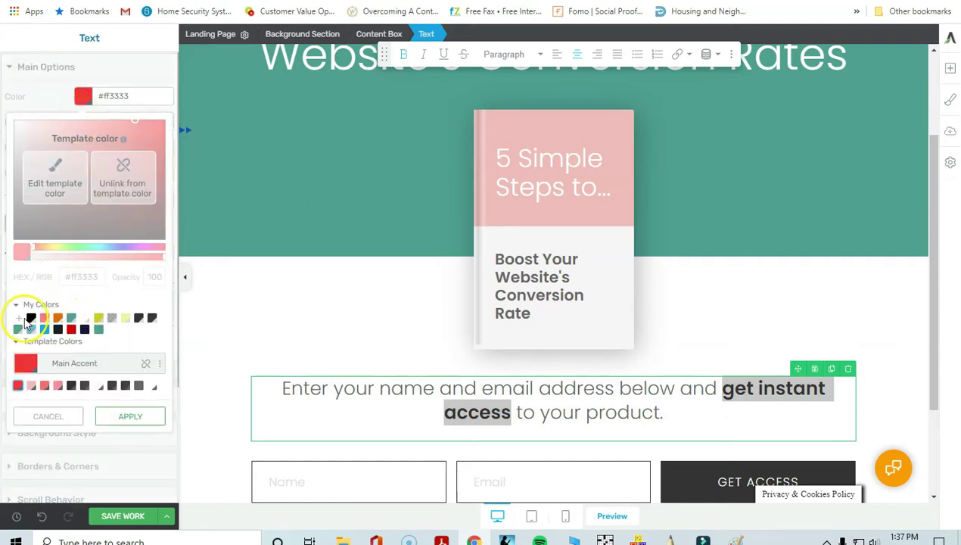
left_click(99, 331)
left_click(26, 327)
left_click(119, 416)
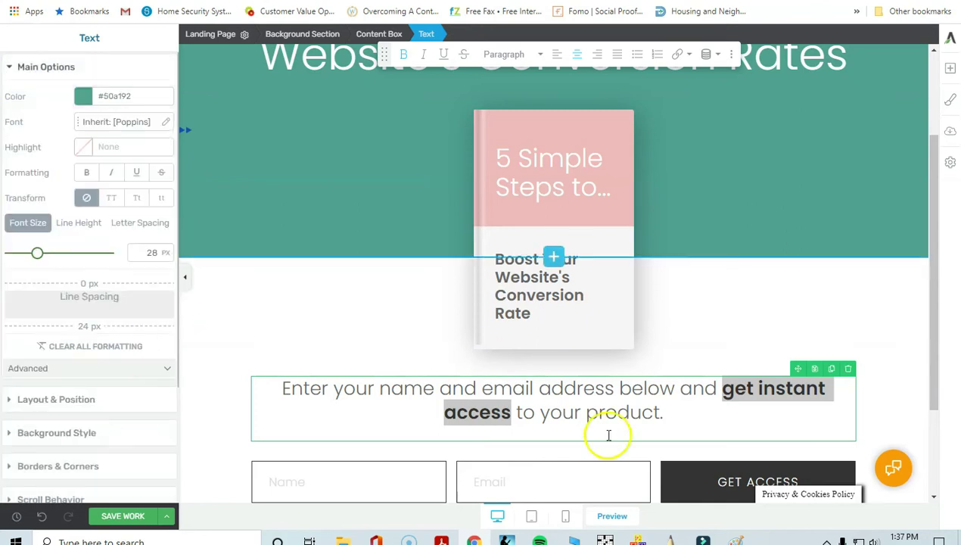
left_click(663, 431)
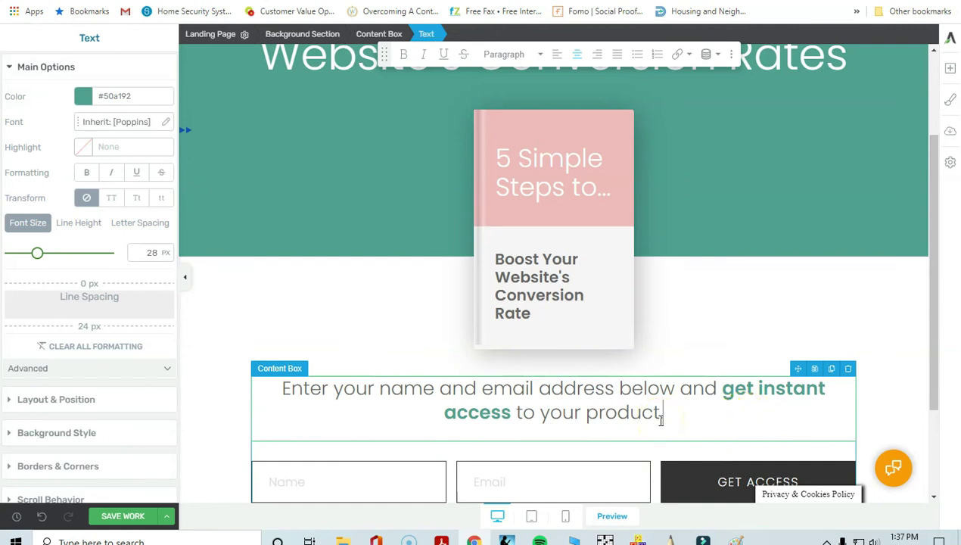
Step: Replace the header headline's text with "5 Simple Steps to Building a"
scroll(622, 414, "up", 3)
scroll(622, 414, "down", 3)
scroll(611, 386, "up", 3)
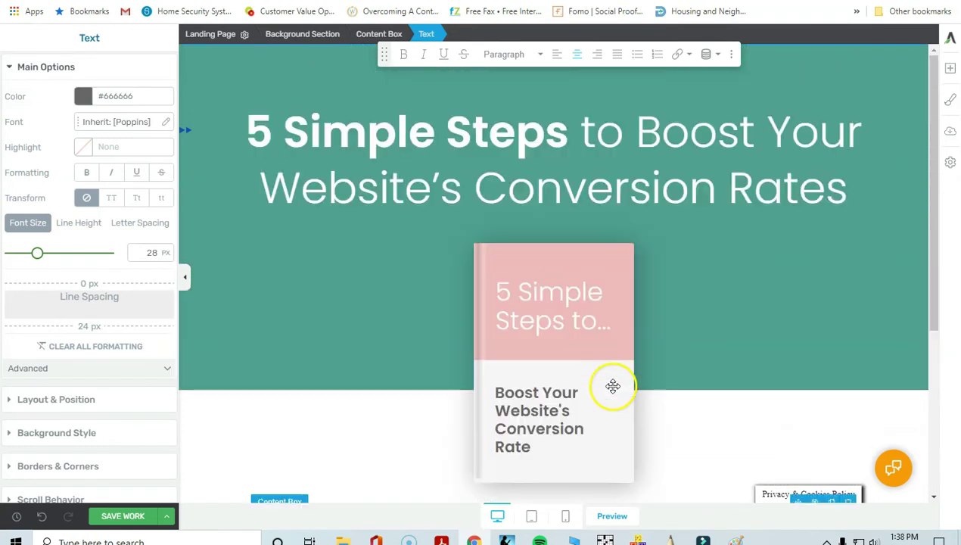
left_click(578, 137)
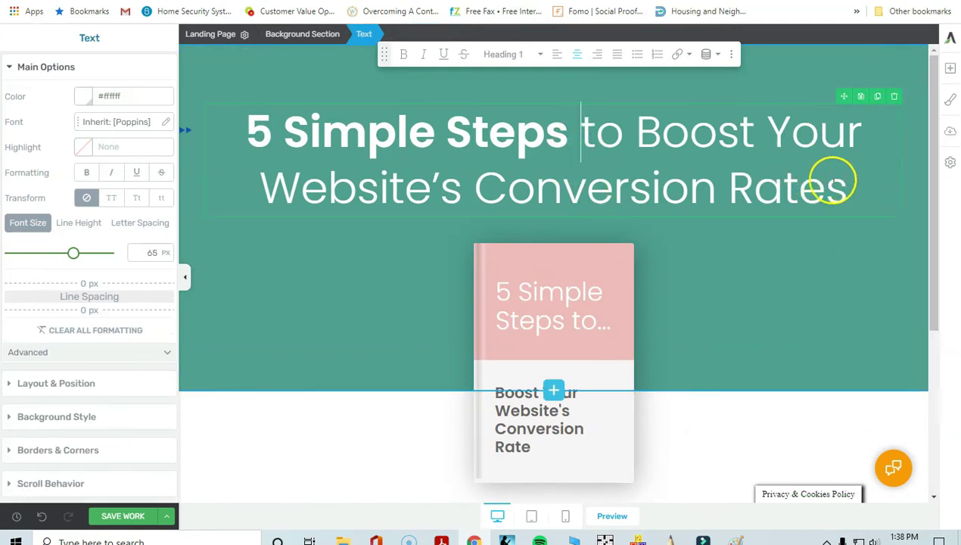
left_click_drag(848, 188, 214, 149)
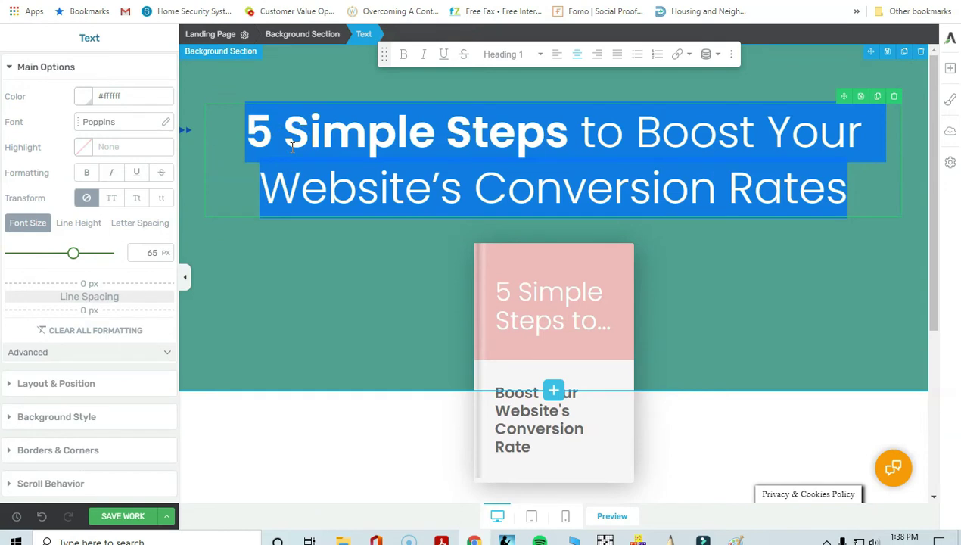
type("5 Simples")
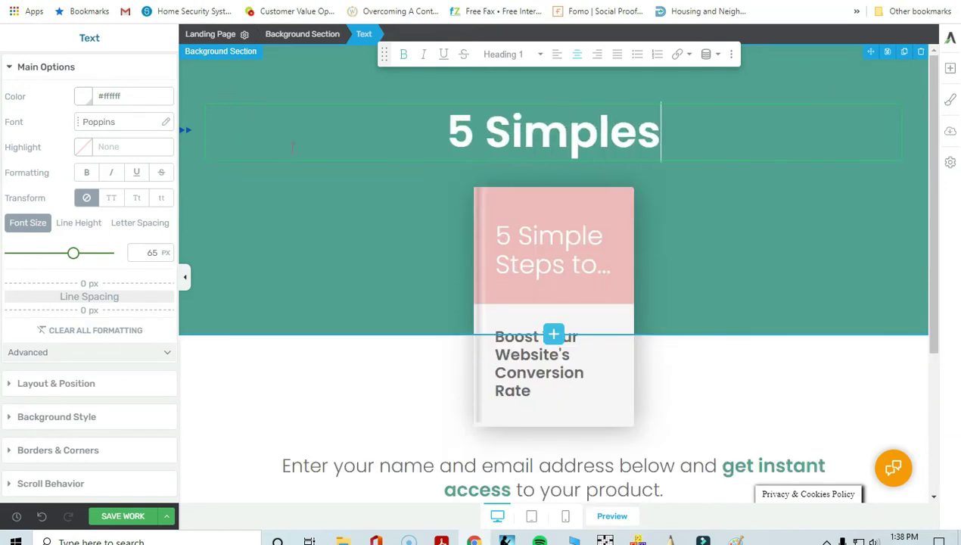
key("BackSpace")
key("BackSpace")
type("Steps to ")
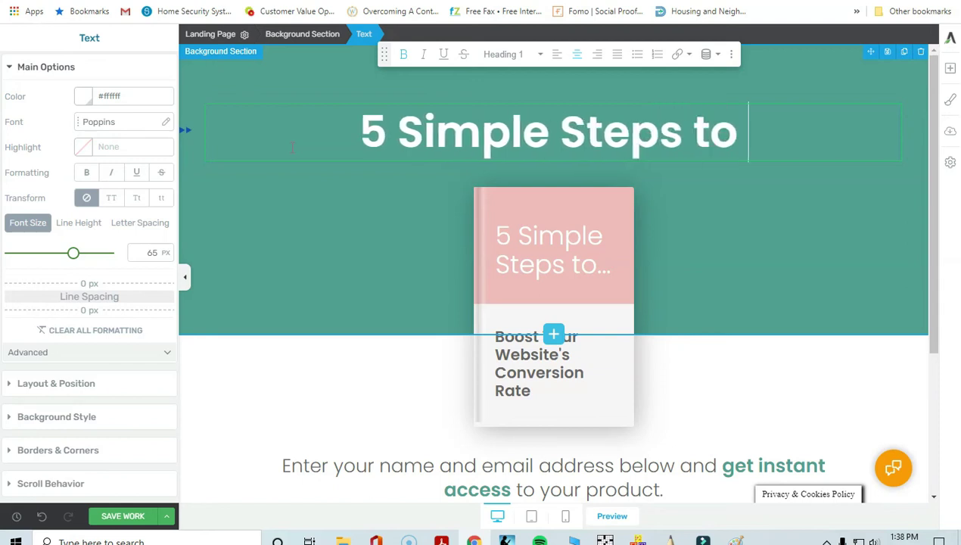
type("Building a")
key("BackSpace")
key("BackSpace")
type("ing a")
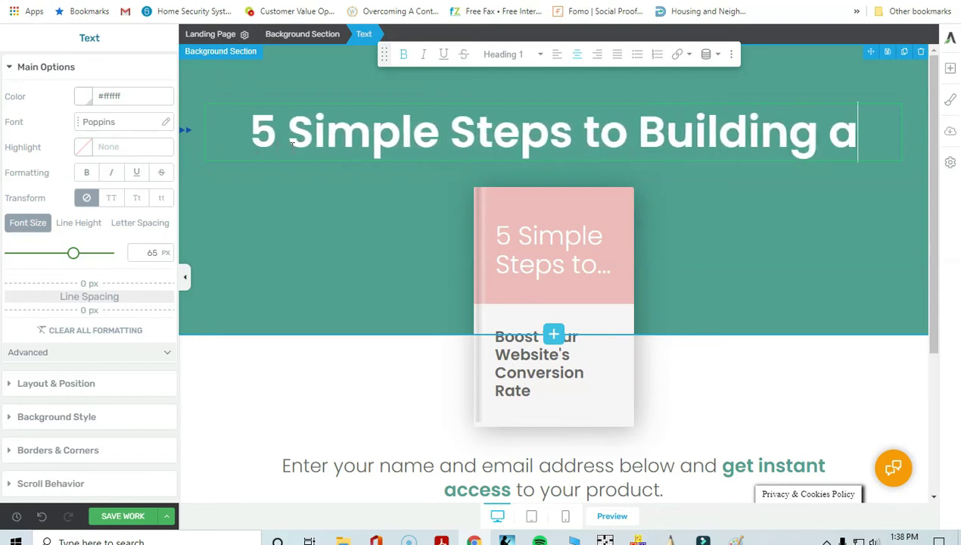
key("alt+f")
key("p")
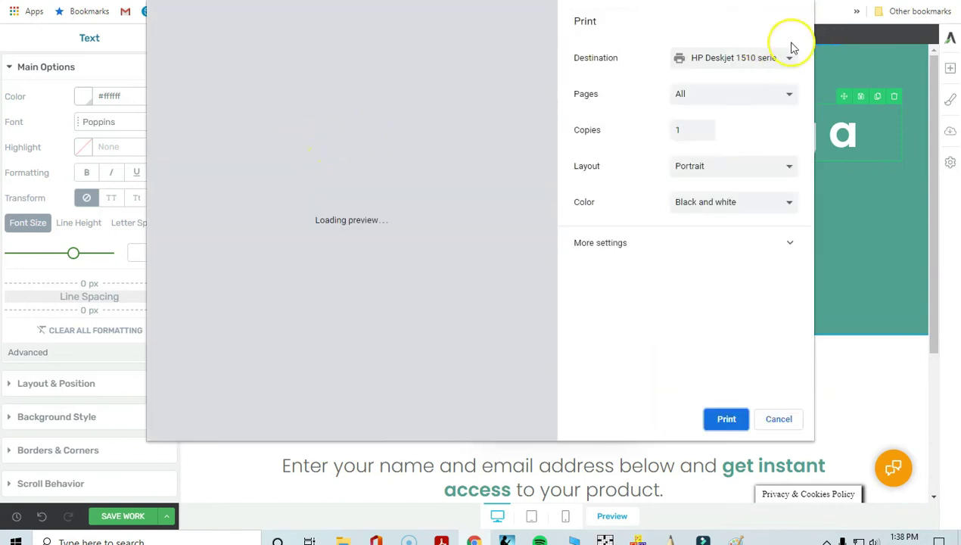
left_click(779, 416)
Step: Complete the headline by adding the words "Profitable Website" at its end
type("Profitable Wor")
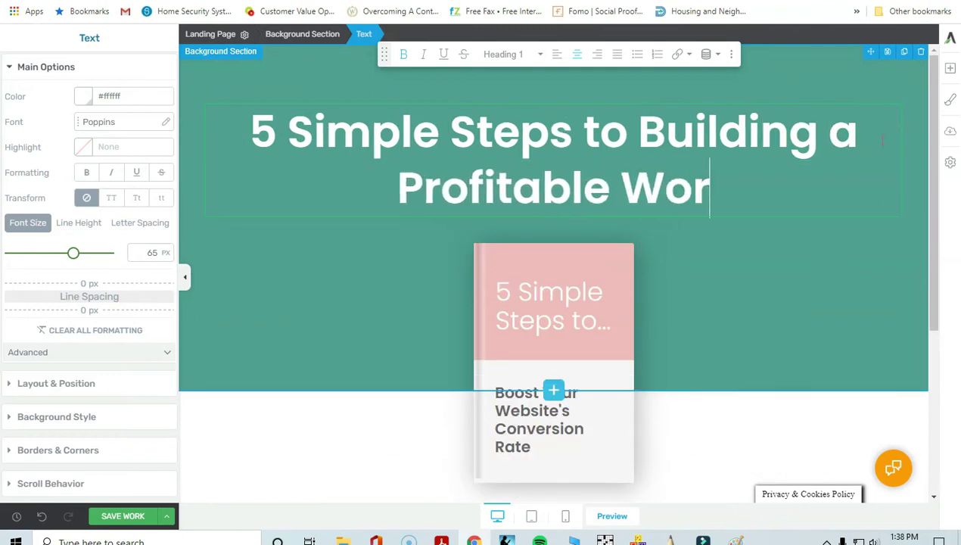
type("dPres")
key("BackSpace")
key("BackSpace")
key("BackSpace")
key("BackSpace")
key("BackSpace")
key("BackSpace")
type("eb")
key("BackSpace")
key("BackSpace")
key("BackSpace")
type("ebzsit")
key("BackSpace")
key("BackSpace")
type("ite")
key("BackSpace")
key("BackSpace")
key("BackSpace")
key("BackSpace")
key("BackSpace")
type("site")
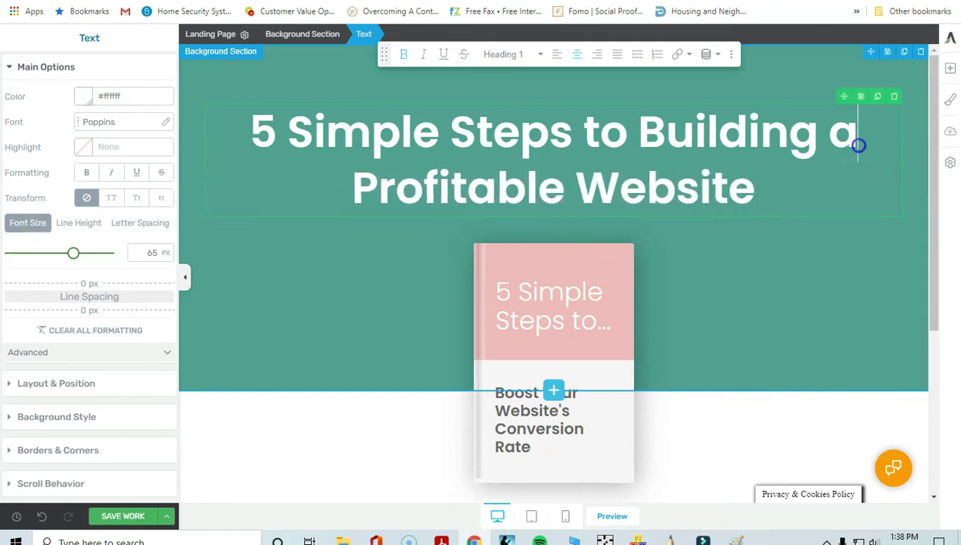
Step: Remove the bold formatting from every word of the headline except "Profitable"
left_click(563, 187)
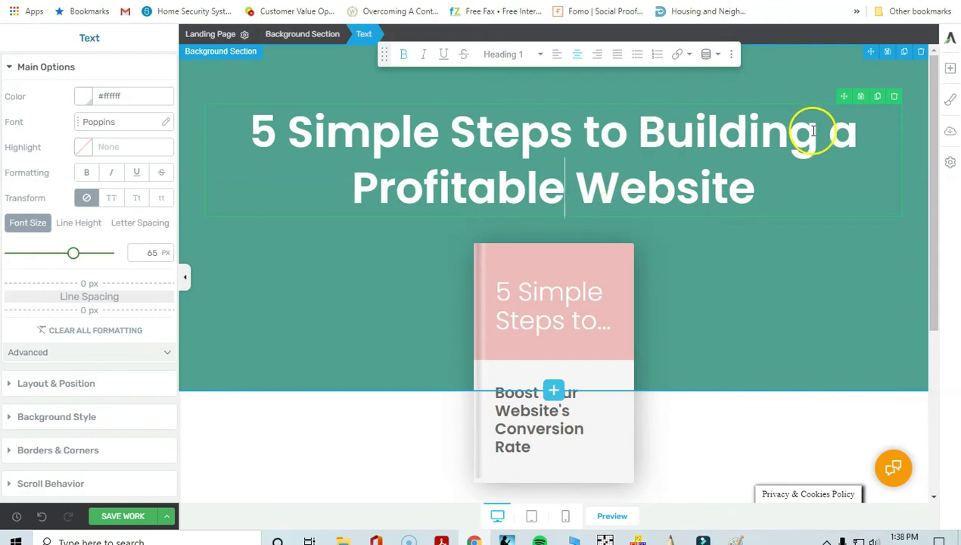
left_click_drag(838, 133, 267, 134)
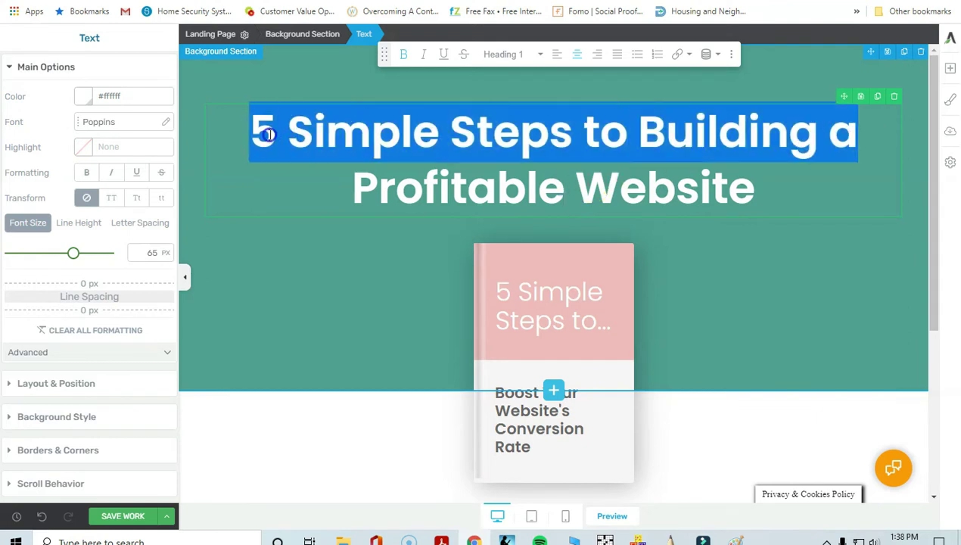
left_click(404, 54)
left_click(468, 154)
left_click(664, 180)
double_click(664, 180)
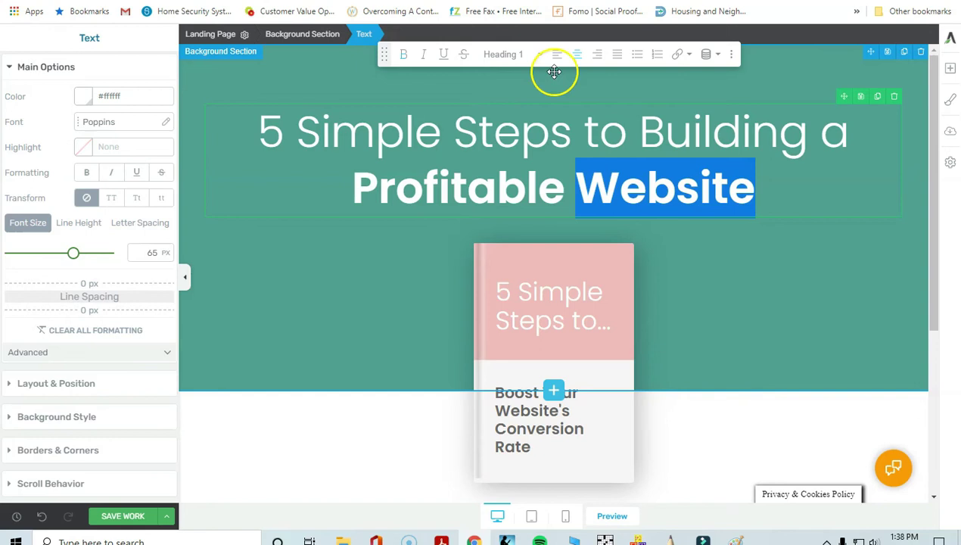
left_click(404, 54)
left_click(812, 199)
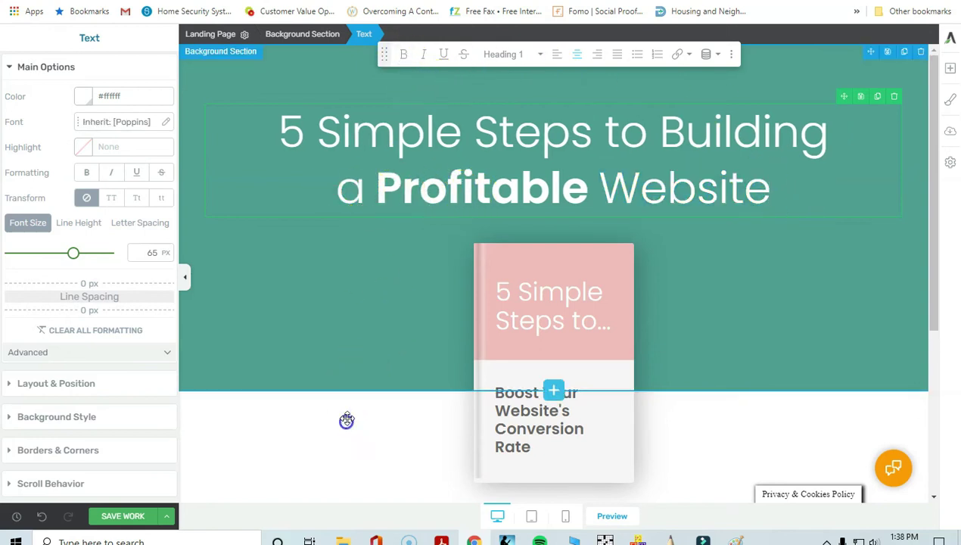
left_click(326, 357)
left_click(577, 260)
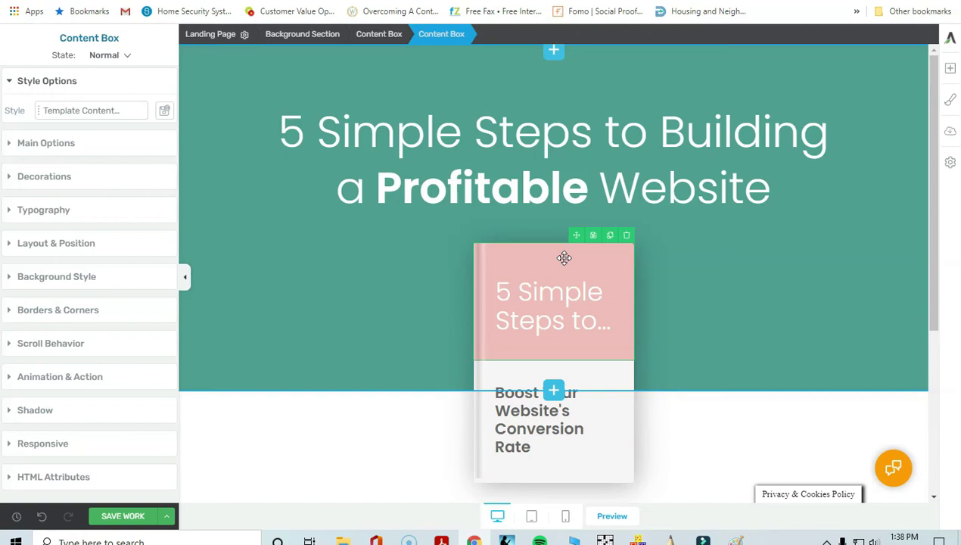
left_click(475, 307)
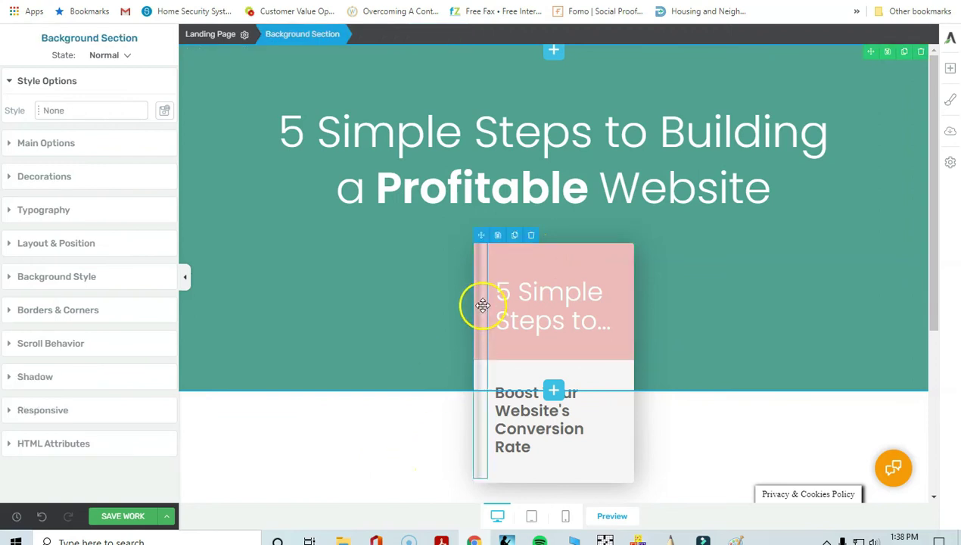
left_click(528, 258)
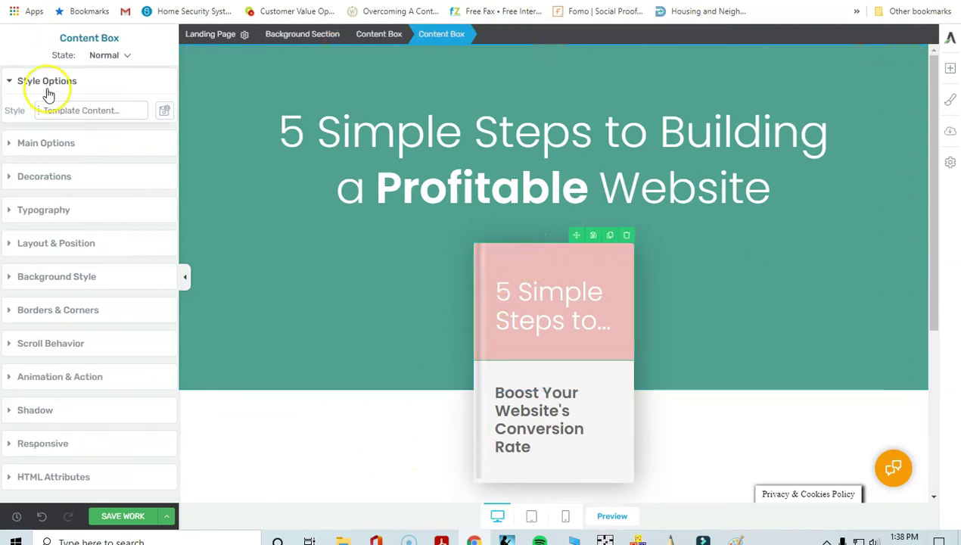
left_click(166, 121)
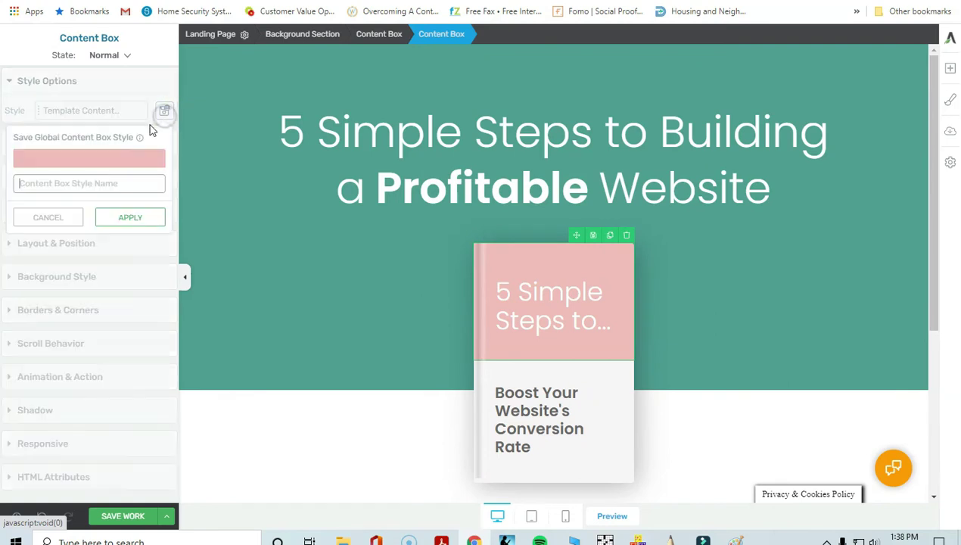
left_click(62, 216)
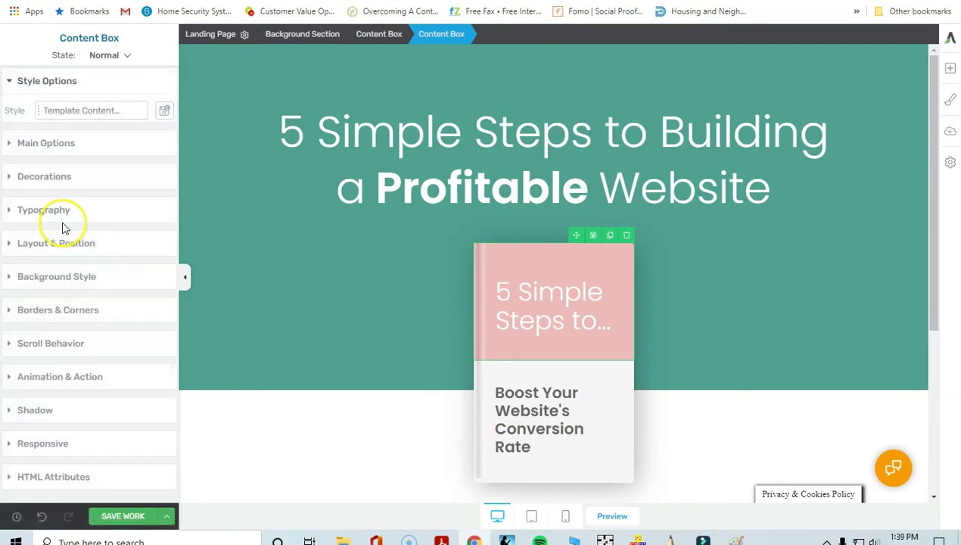
Step: Delete the book cover mock-up below the headline, including its inner and outer content boxes
left_click(628, 236)
left_click(624, 240)
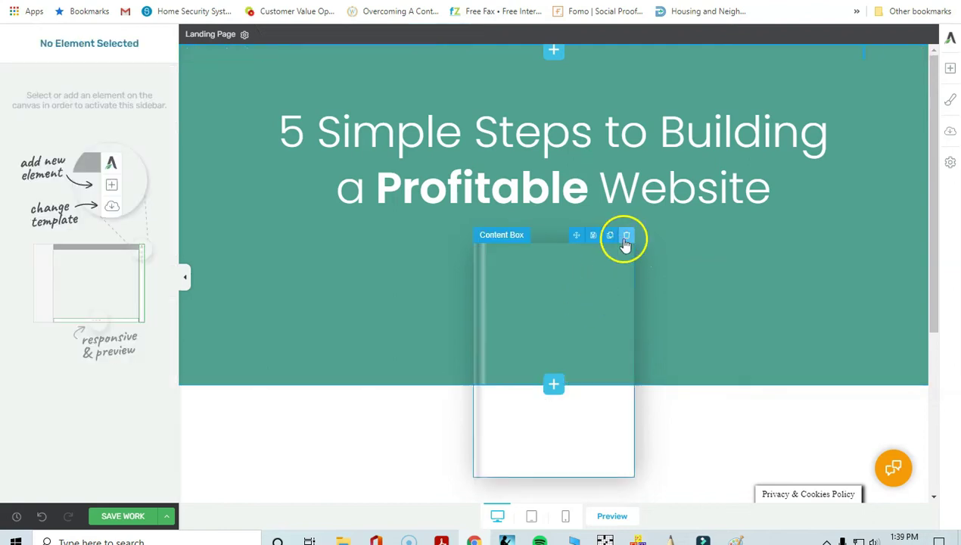
left_click(625, 237)
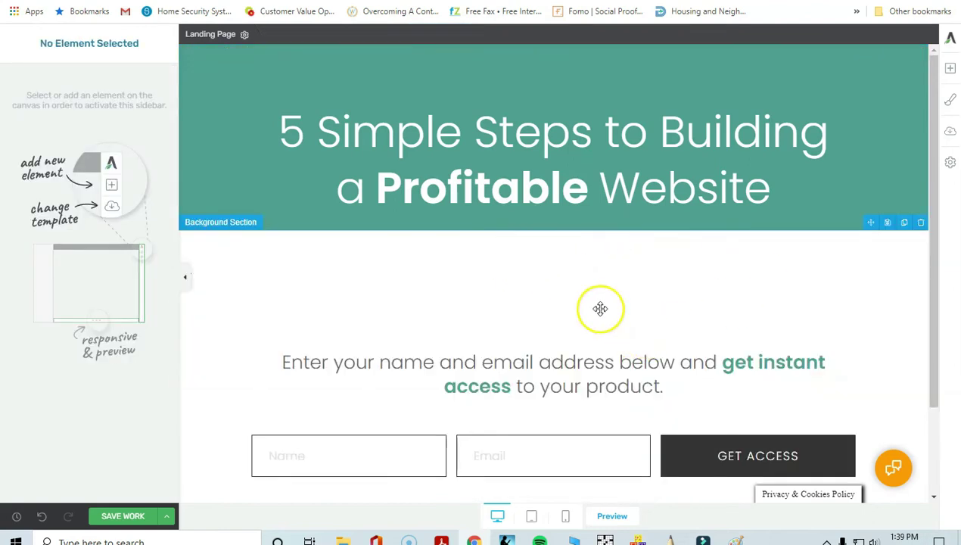
Step: Add an Image element below the headline and search the media library for "kit"
left_click(950, 69)
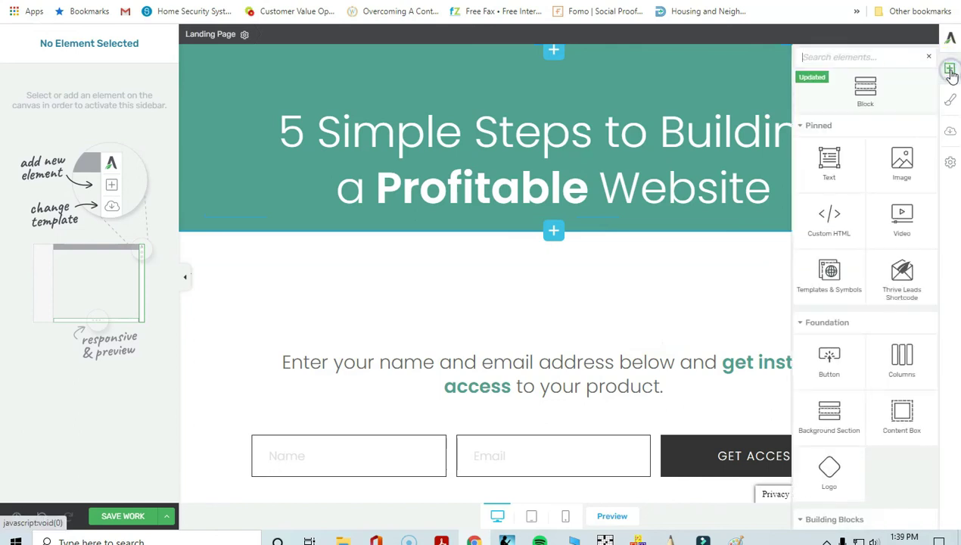
left_click_drag(901, 160, 561, 250)
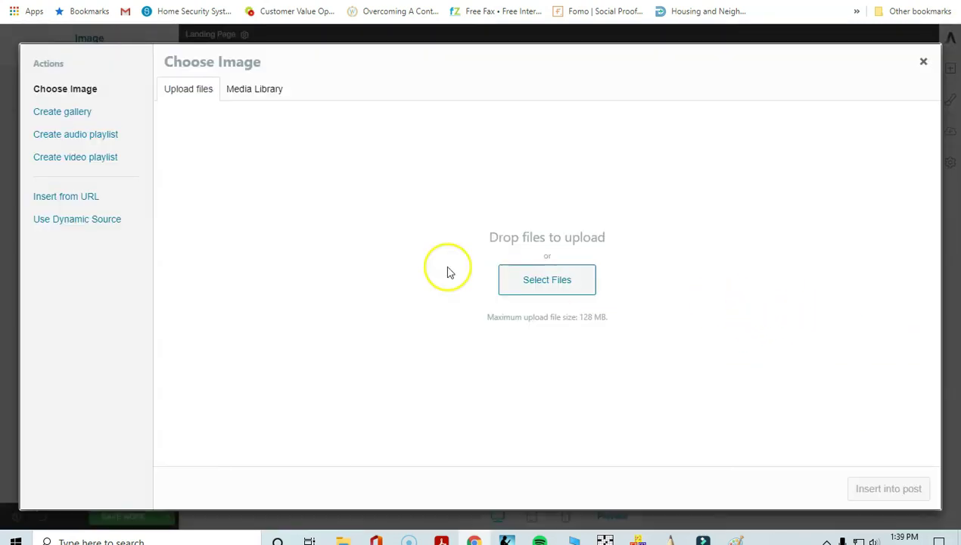
left_click(253, 92)
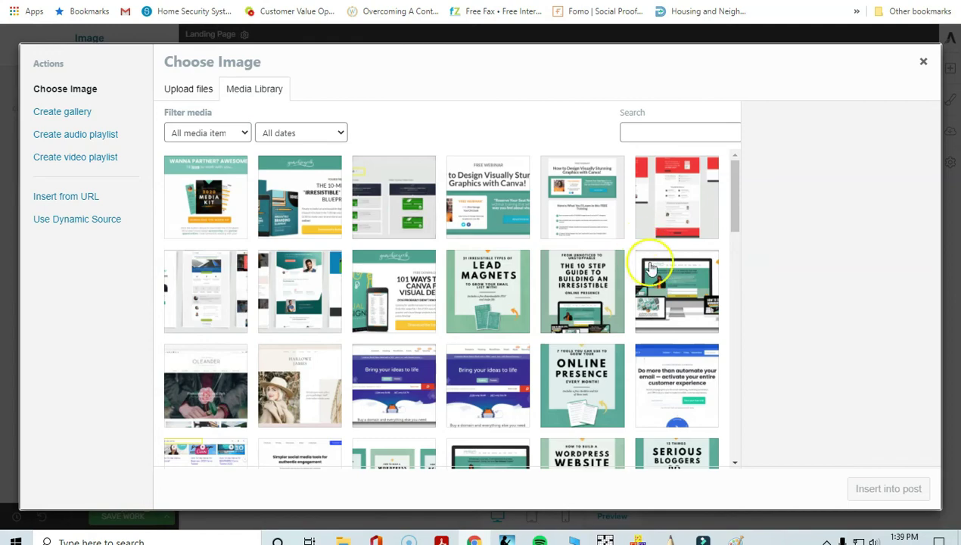
scroll(519, 262, "down", 10)
scroll(519, 261, "down", 5)
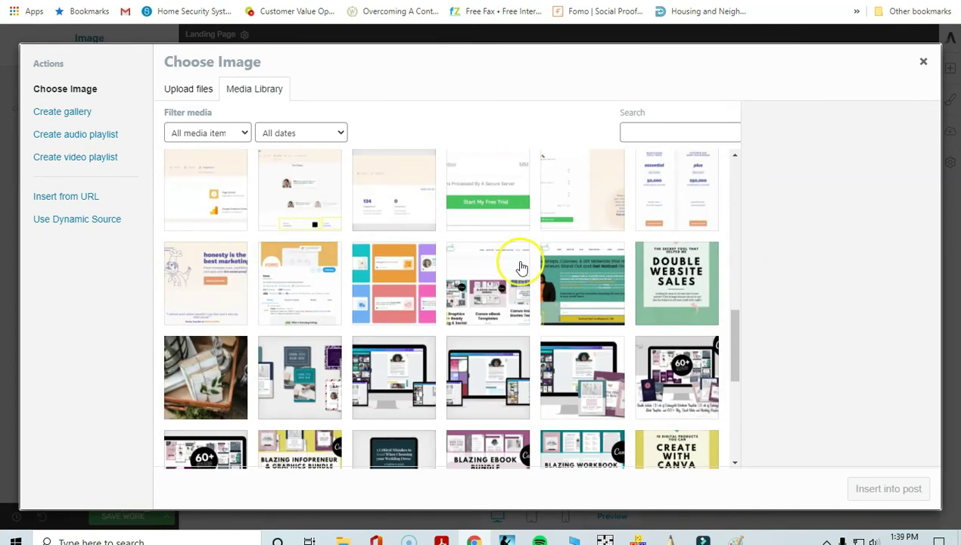
scroll(528, 265, "down", 8)
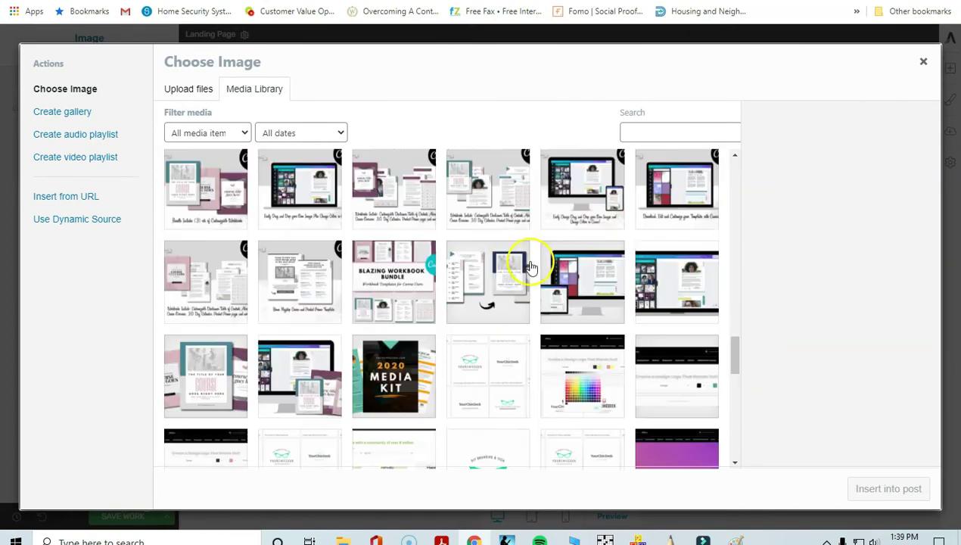
left_click(687, 131)
type("kit")
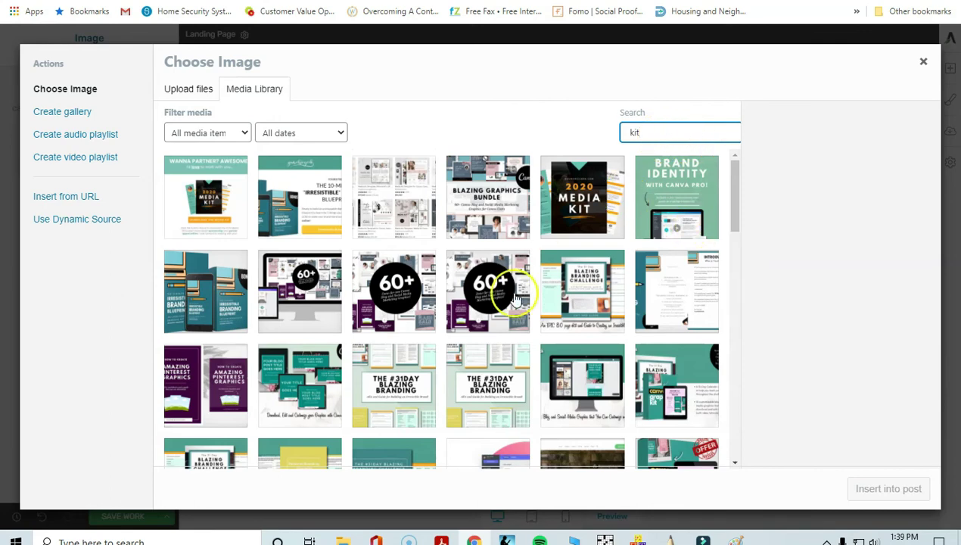
scroll(539, 224, "down", 2)
scroll(539, 225, "down", 5)
scroll(541, 223, "up", 3)
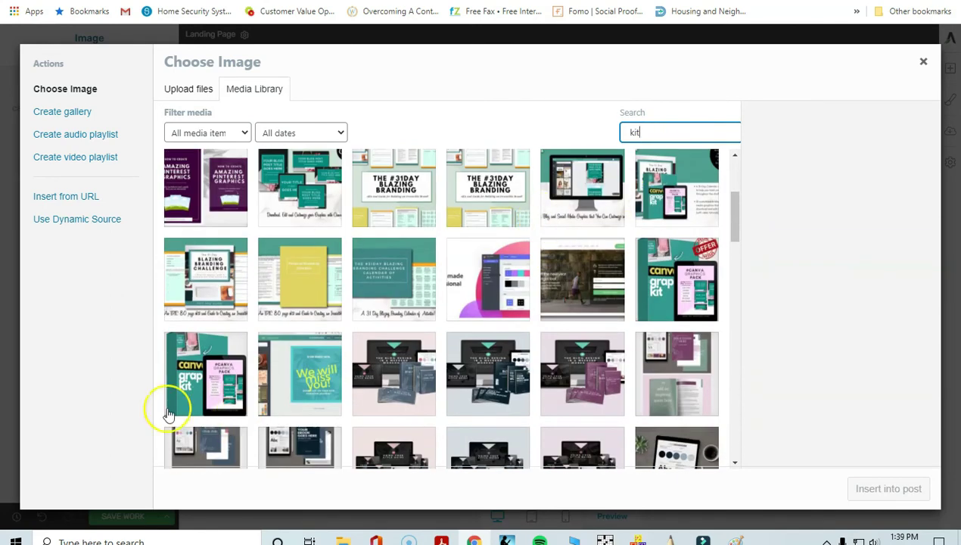
Step: Insert the image Canva-Graphics-Kit-2.png at the Large size of 949 × 1024
left_click(668, 298)
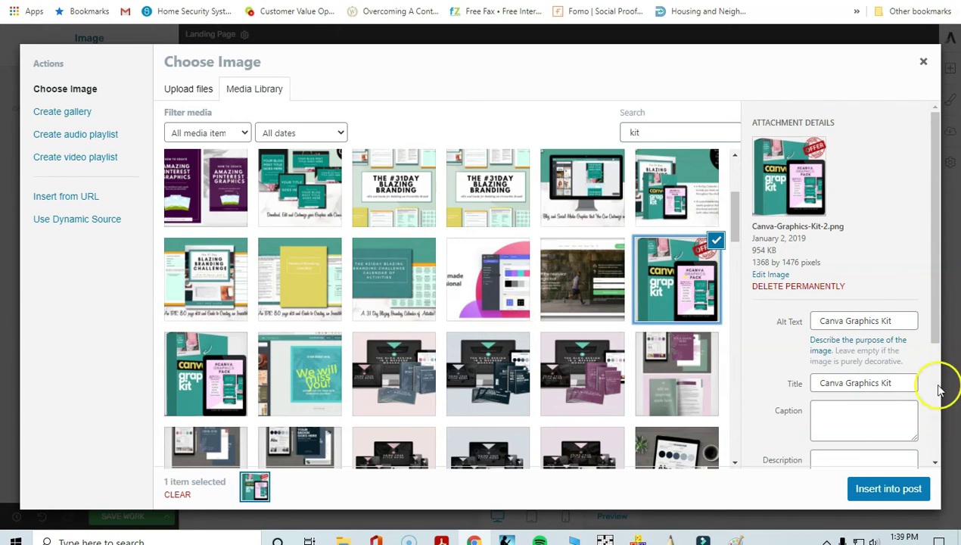
left_click_drag(937, 339, 935, 458)
left_click(890, 436)
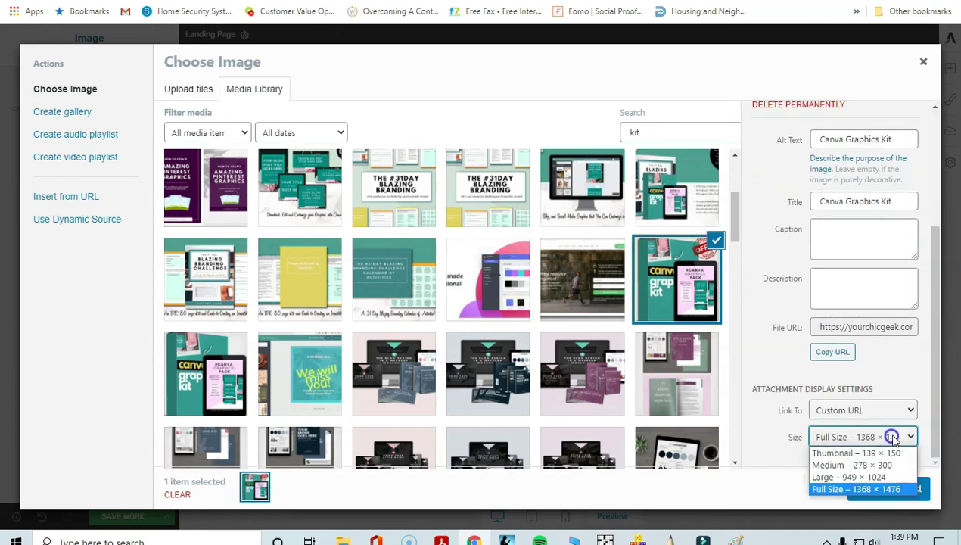
left_click(858, 478)
left_click(871, 488)
Step: Shrink the inserted Canva Graphics Kit image to about 377 px wide
scroll(670, 305, "down", 8)
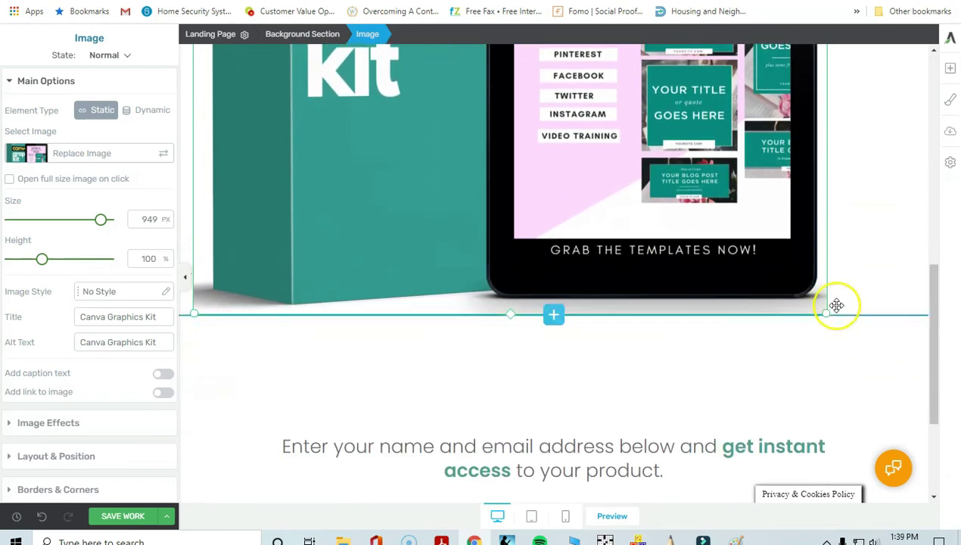
left_click_drag(818, 314, 545, 118)
scroll(632, 247, "up", 3)
scroll(676, 281, "up", 3)
left_click(676, 311)
left_click(266, 392)
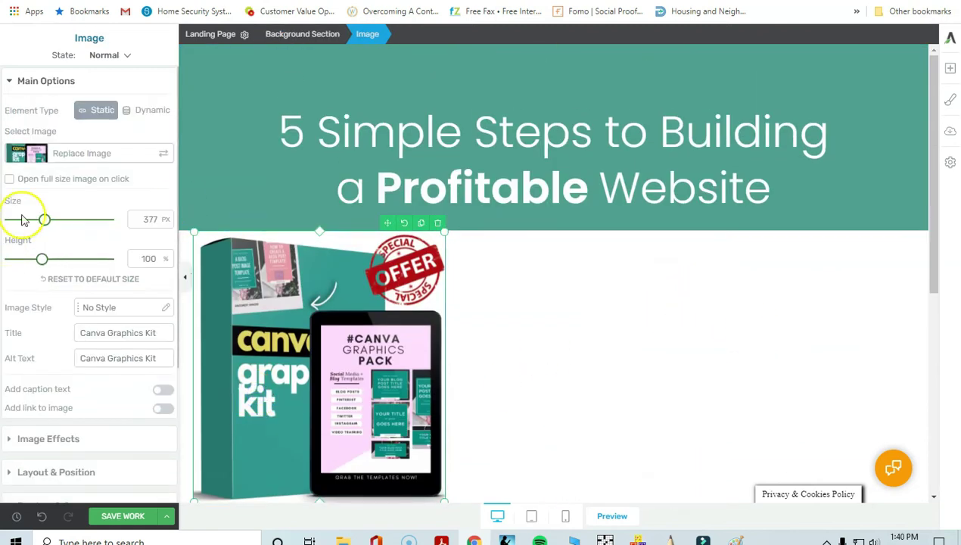
Step: Center the Canva Graphics Kit image horizontally on the page
left_click(11, 81)
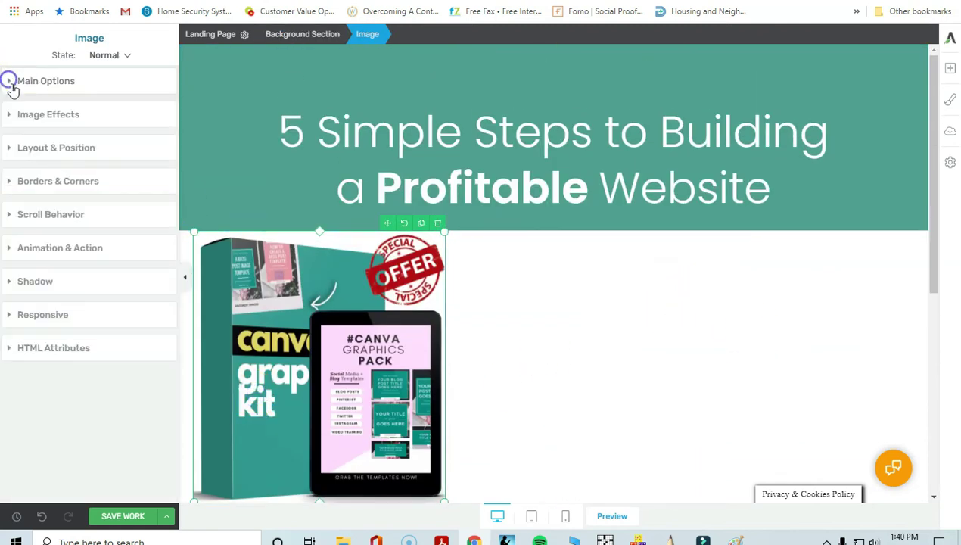
left_click(11, 151)
left_click(136, 346)
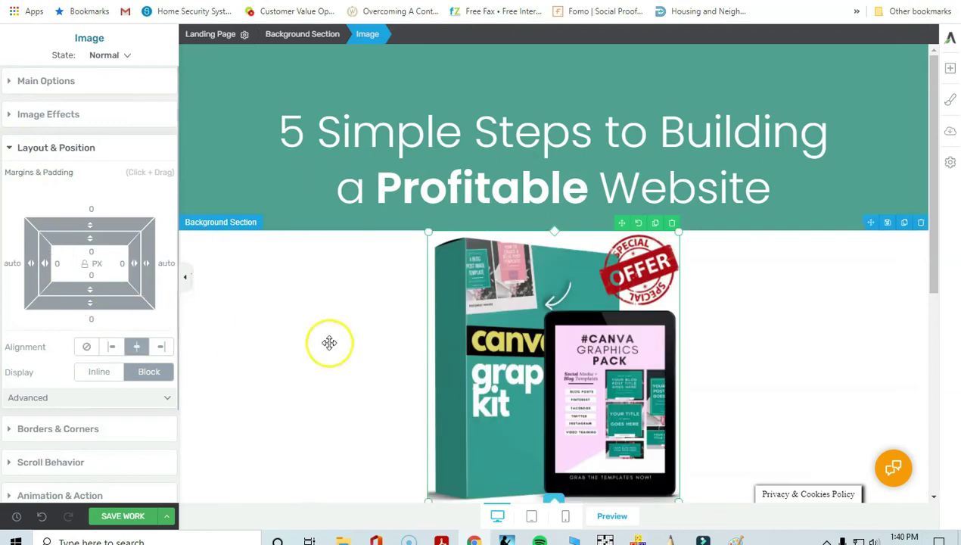
Step: Set the top padding of the background section containing the sign-up form to 50 px
left_click(732, 399)
scroll(681, 378, "down", 5)
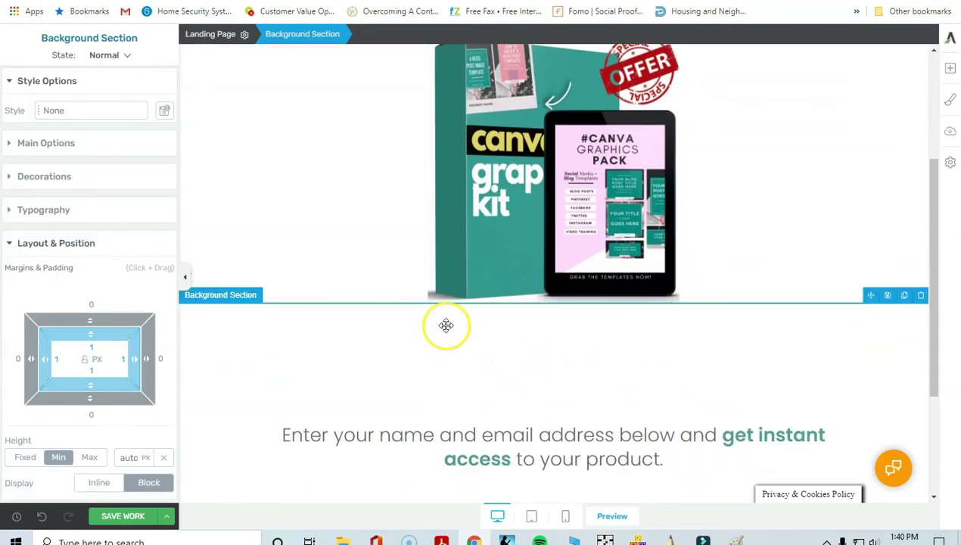
left_click(446, 319)
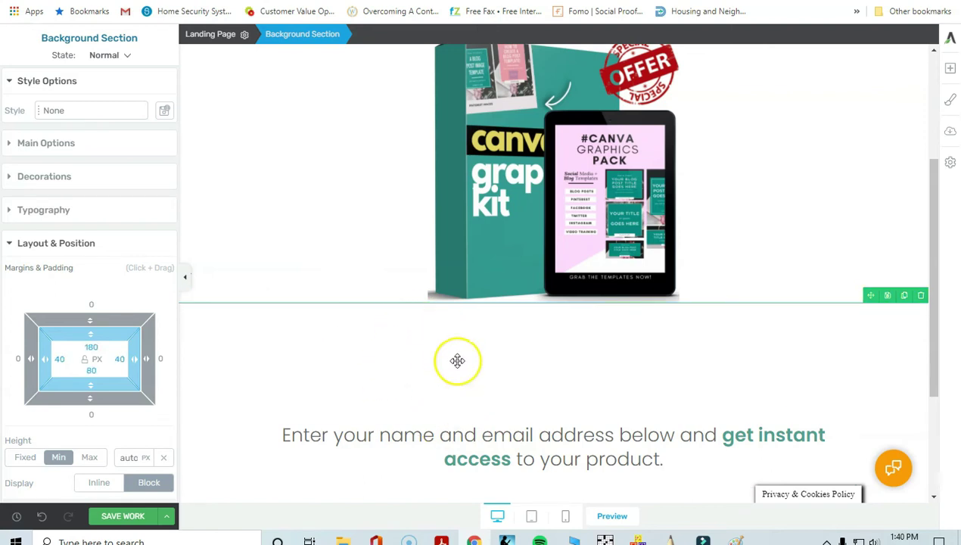
scroll(441, 407, "down", 1)
scroll(441, 407, "down", 1)
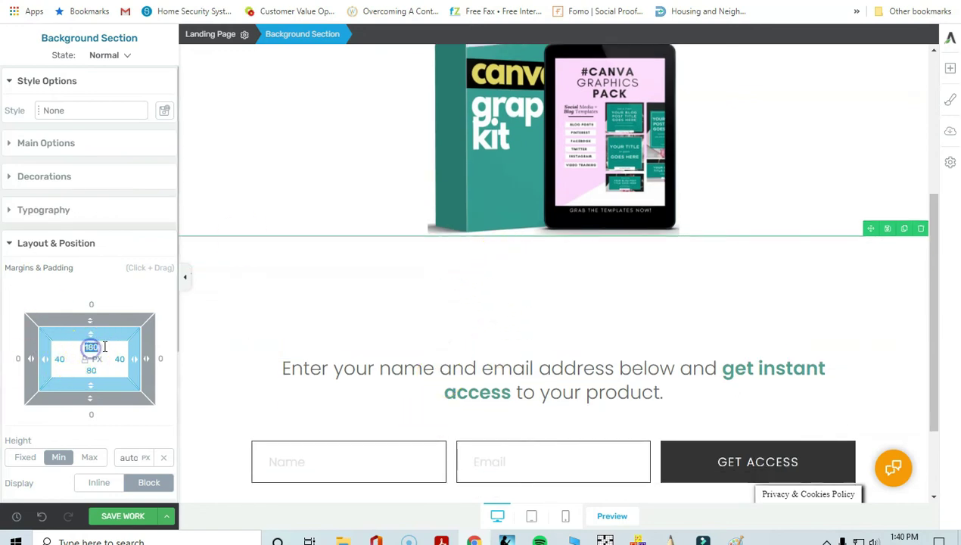
type("50")
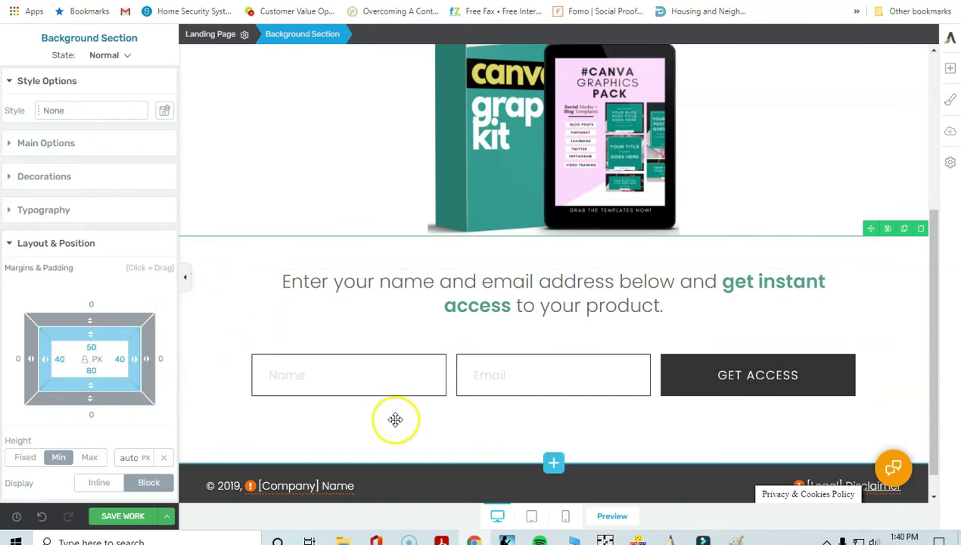
scroll(440, 341, "up", 3)
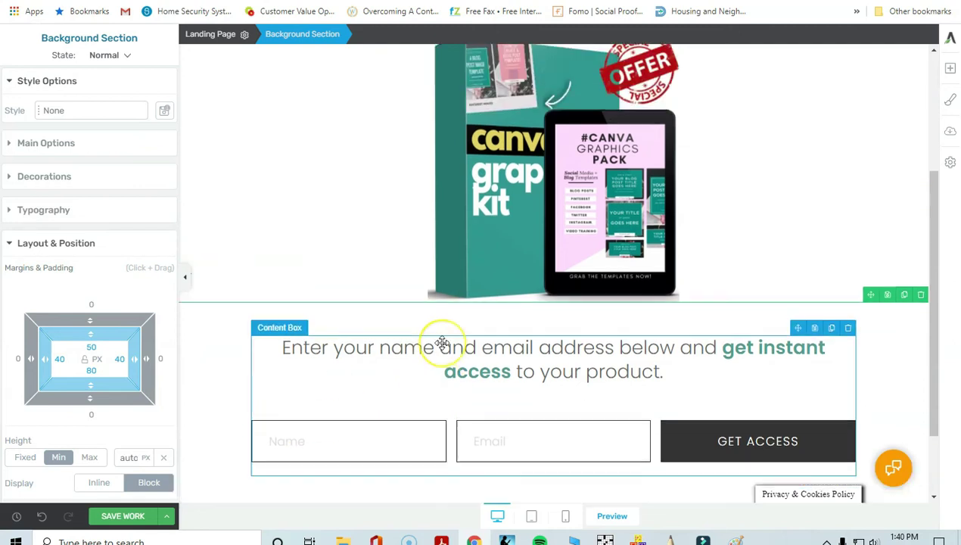
Step: Start an API connection to ActiveCampaign for the Lead Generation form with the name and email fields
scroll(441, 342, "down", 3)
scroll(442, 343, "down", 1)
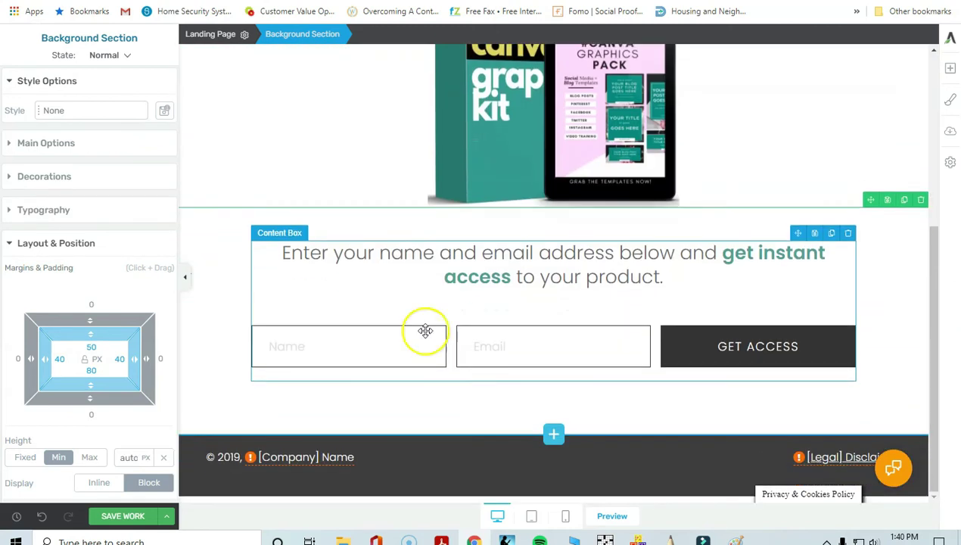
left_click(330, 346)
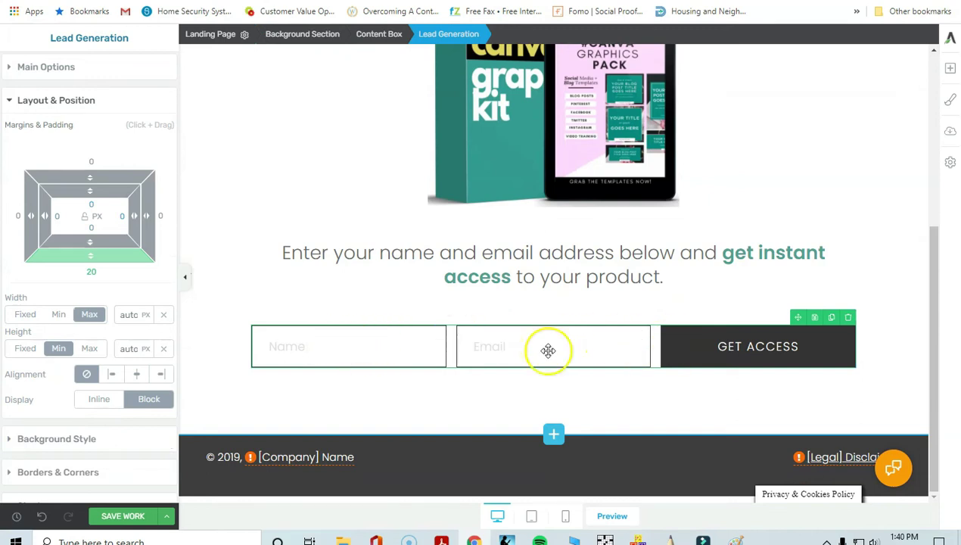
left_click(11, 104)
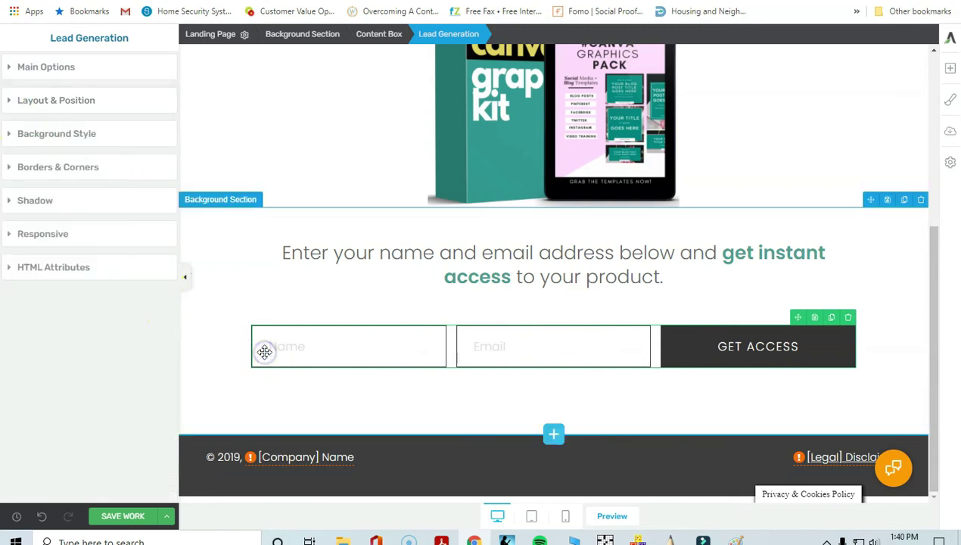
left_click(11, 68)
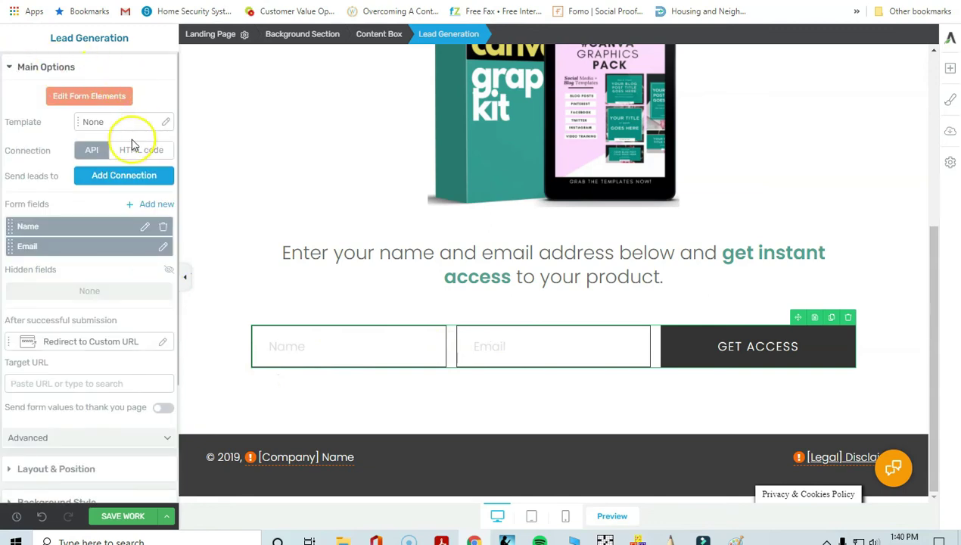
left_click(118, 178)
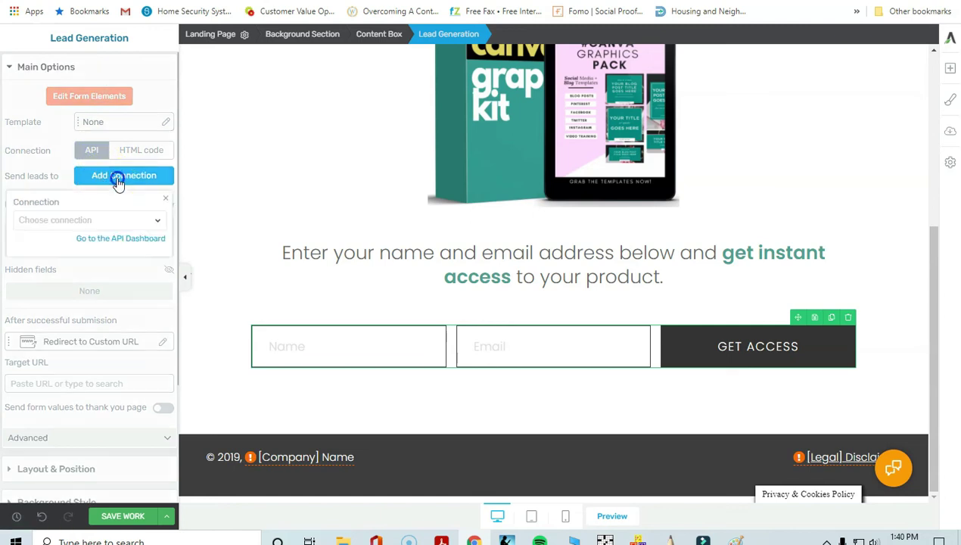
left_click(149, 221)
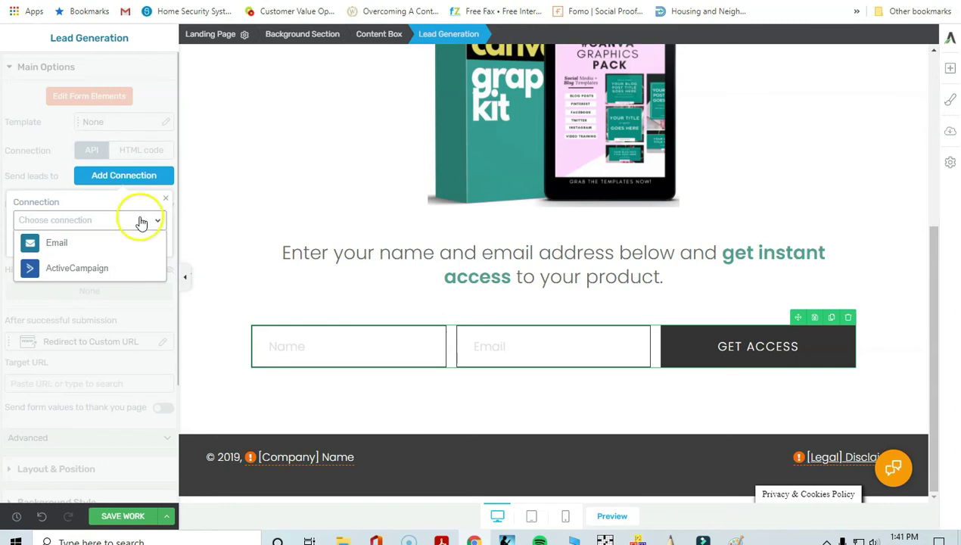
left_click(67, 267)
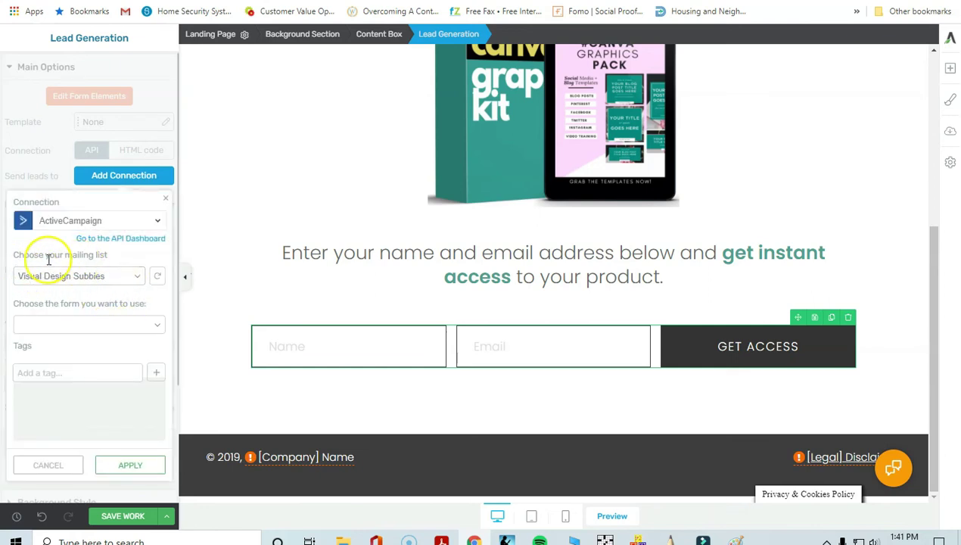
Step: Choose the mailing list Test YCG Email List and the form Test YCG Email Form, and apply the ActiveCampaign connection
left_click(124, 277)
left_click(73, 426)
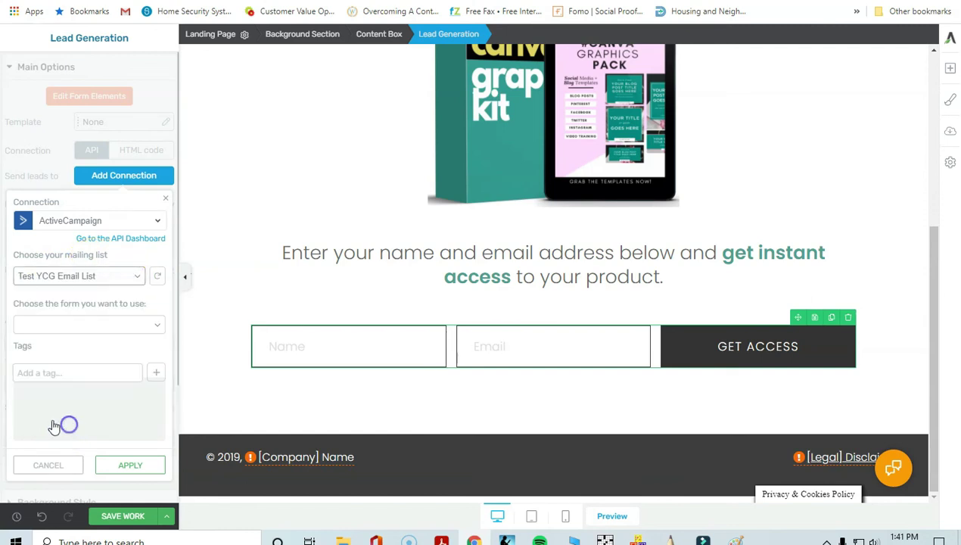
left_click(147, 326)
left_click(82, 348)
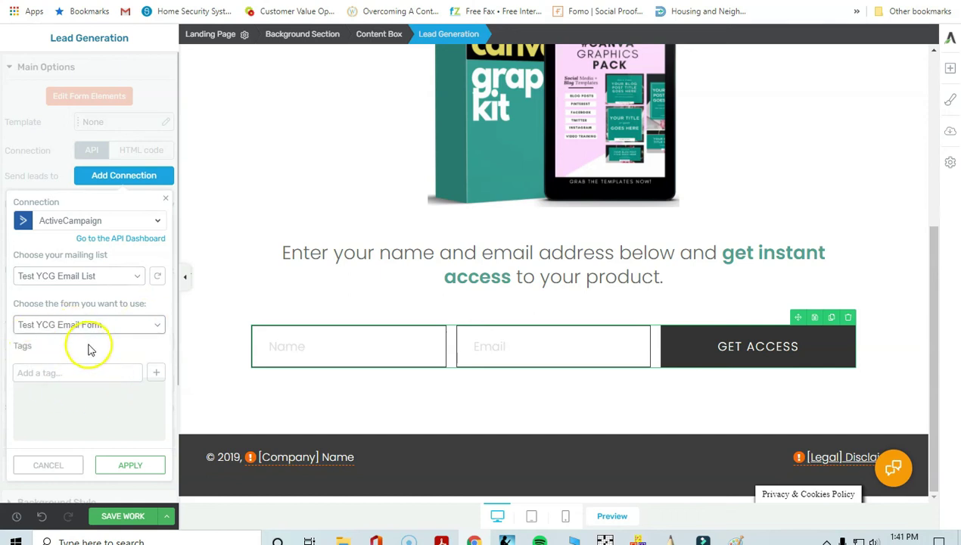
left_click(119, 469)
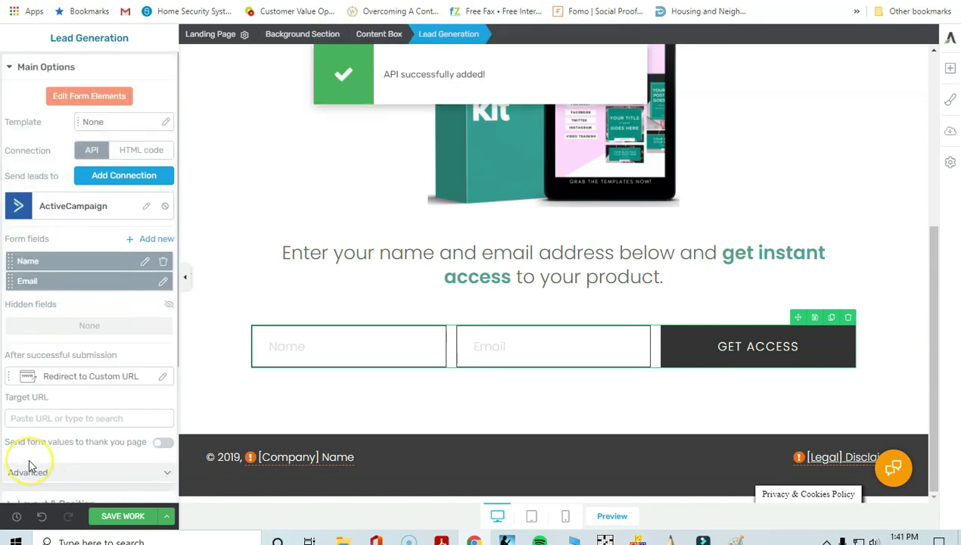
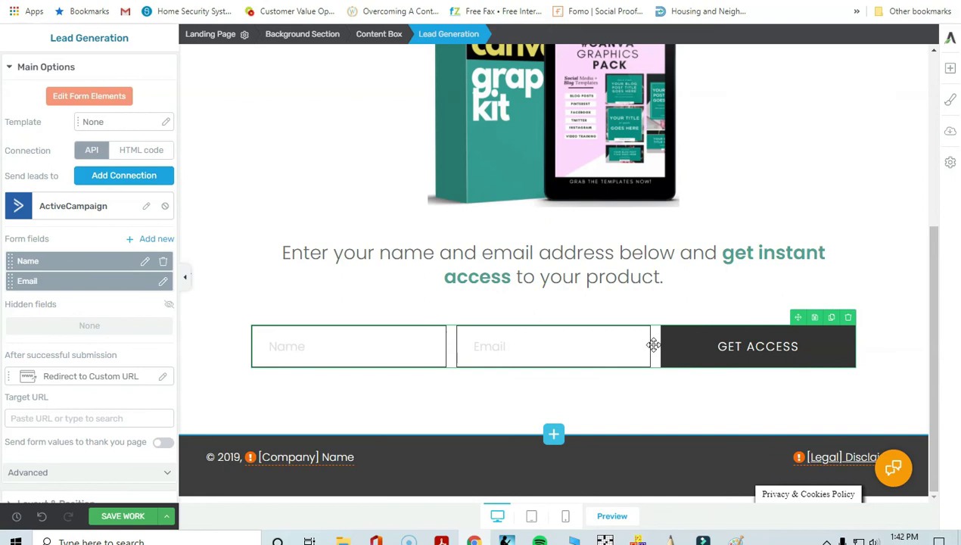
Step: Edit the form elements to give the GET ACCESS button the Key Lime Pie background color #cdcd22, and finish form editing
left_click(675, 345)
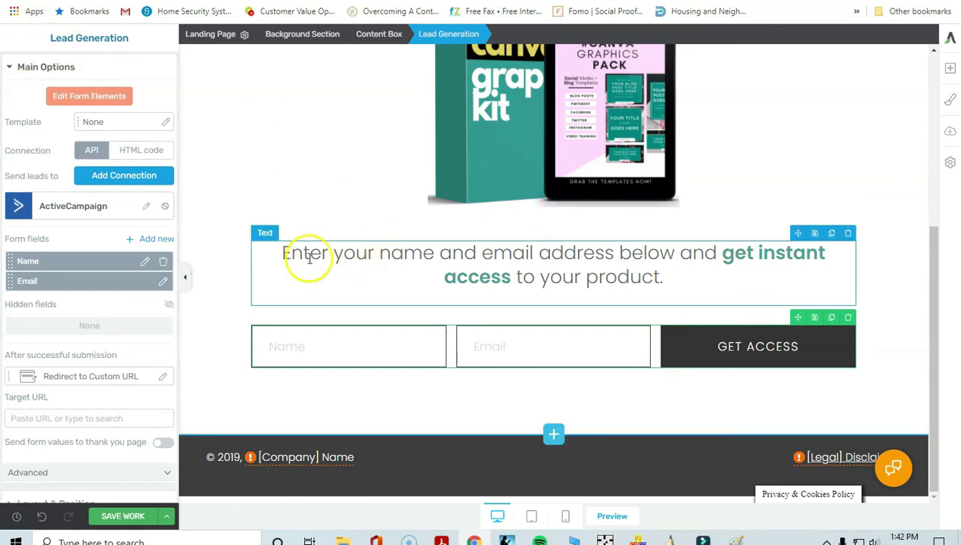
left_click(86, 97)
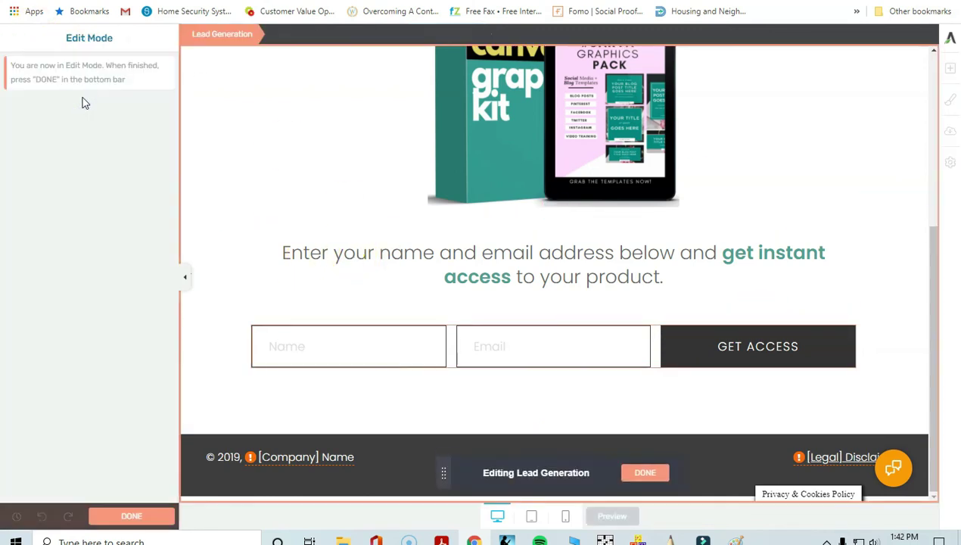
left_click(665, 340)
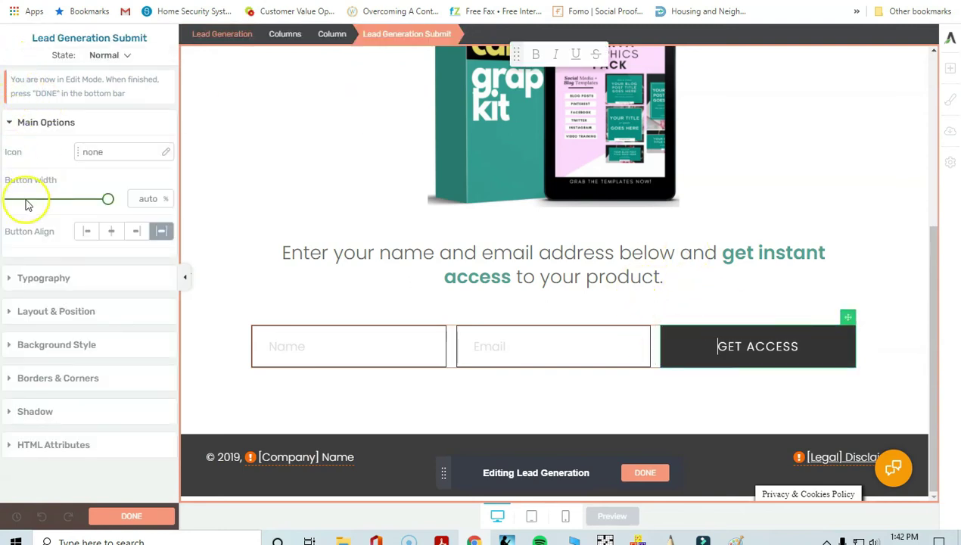
left_click(9, 345)
left_click(12, 305)
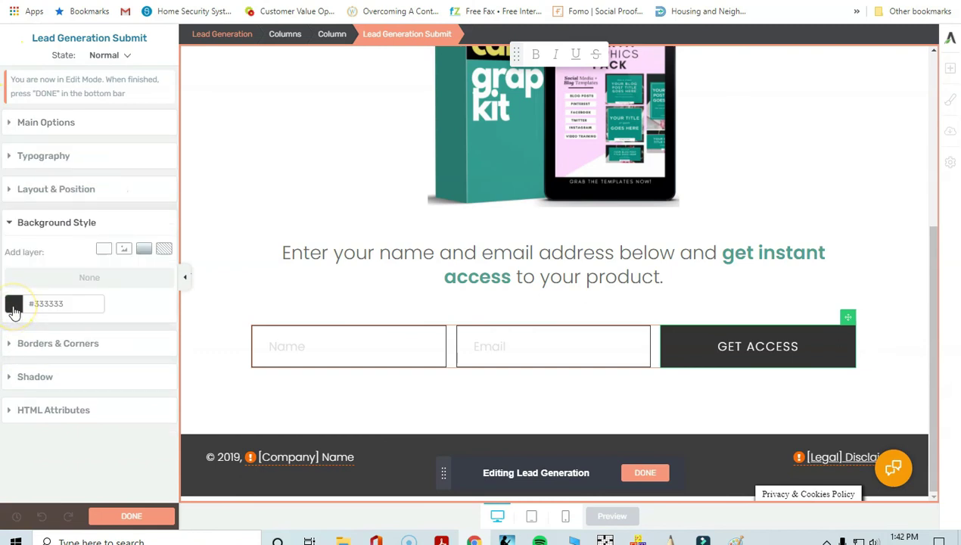
left_click(14, 307)
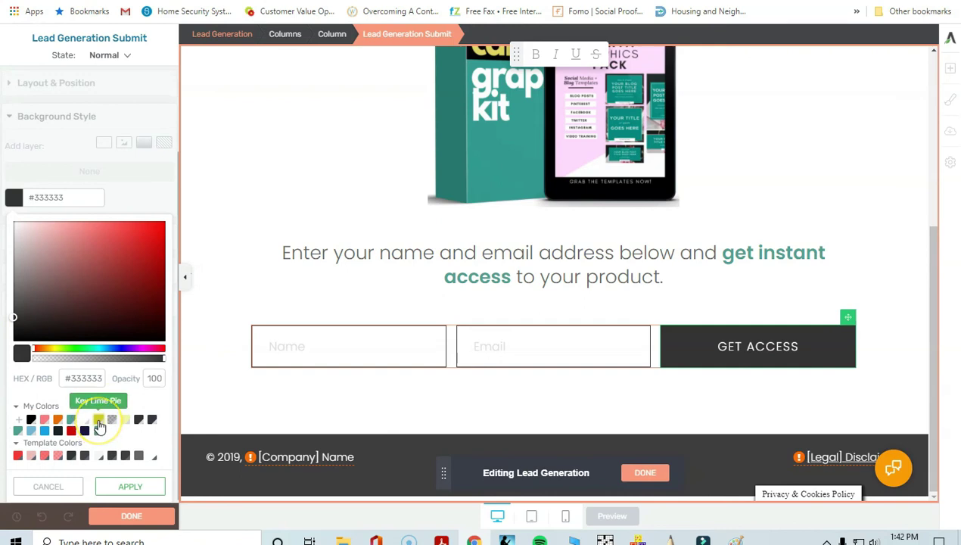
left_click(98, 421)
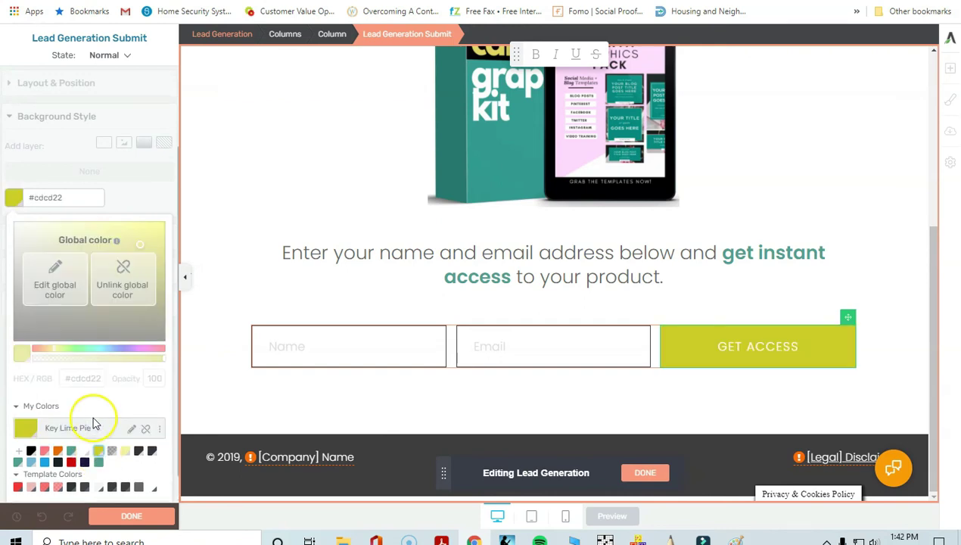
scroll(122, 422, "down", 1)
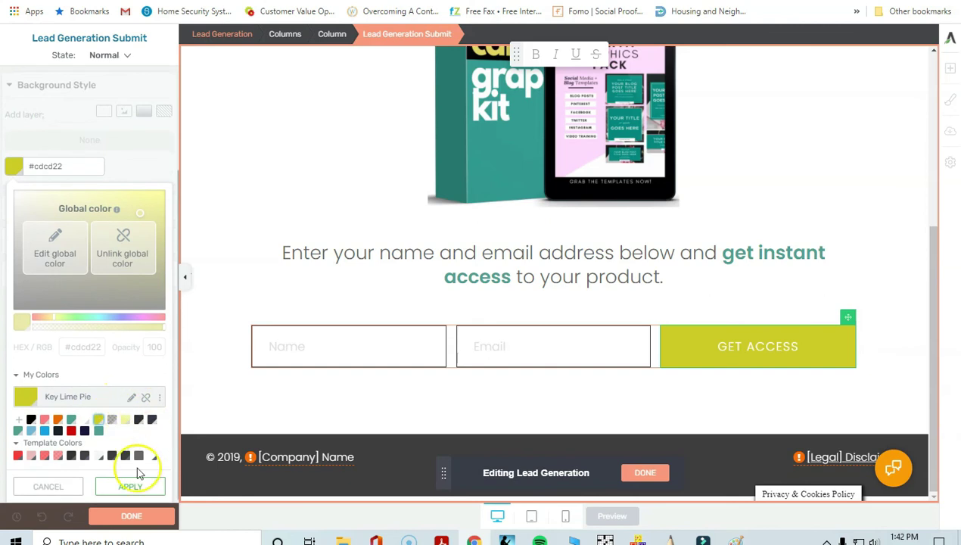
left_click(130, 487)
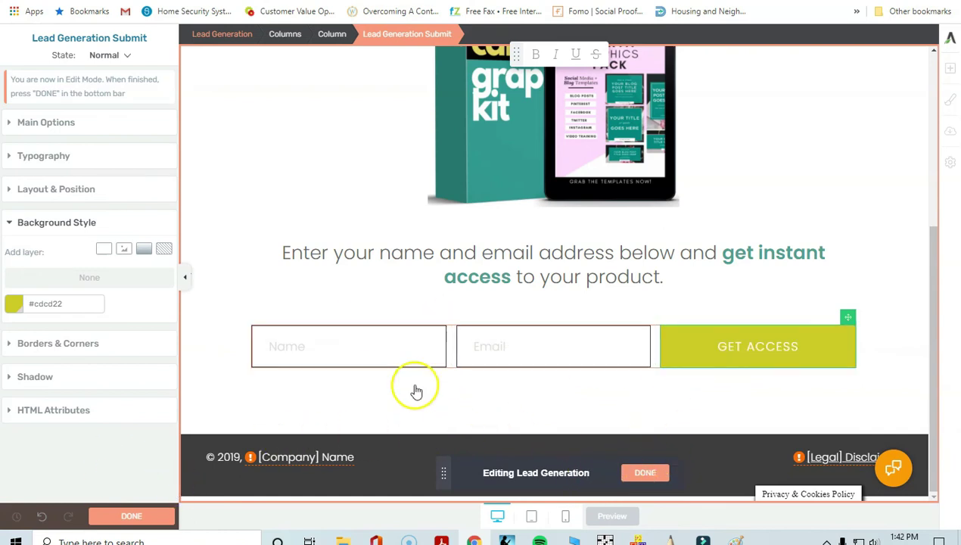
left_click(639, 474)
Step: Save the landing page and open its preview
left_click(119, 516)
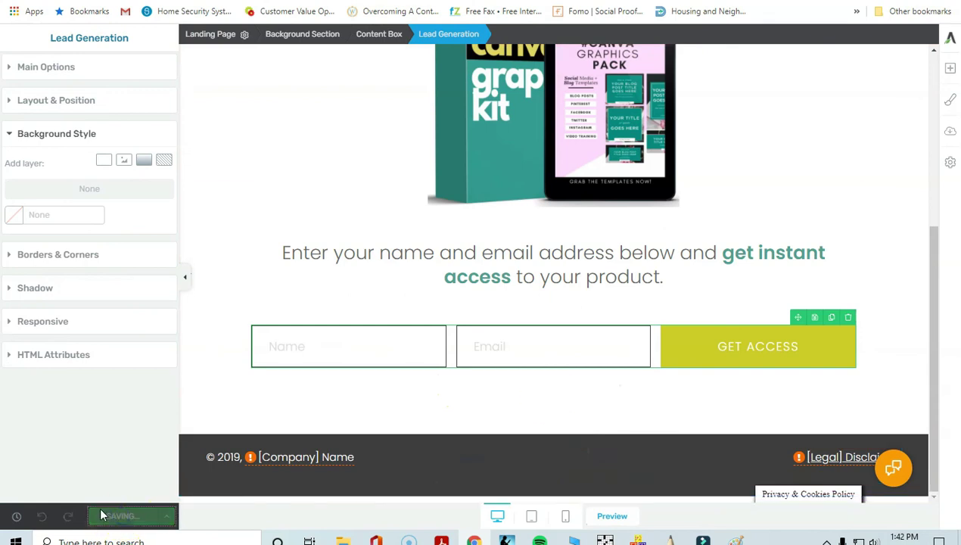
left_click(166, 516)
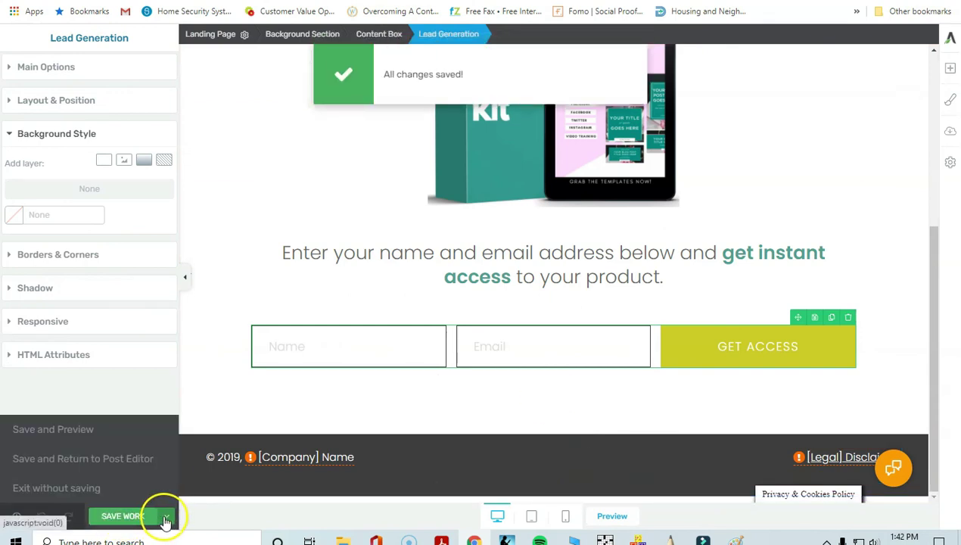
left_click(67, 437)
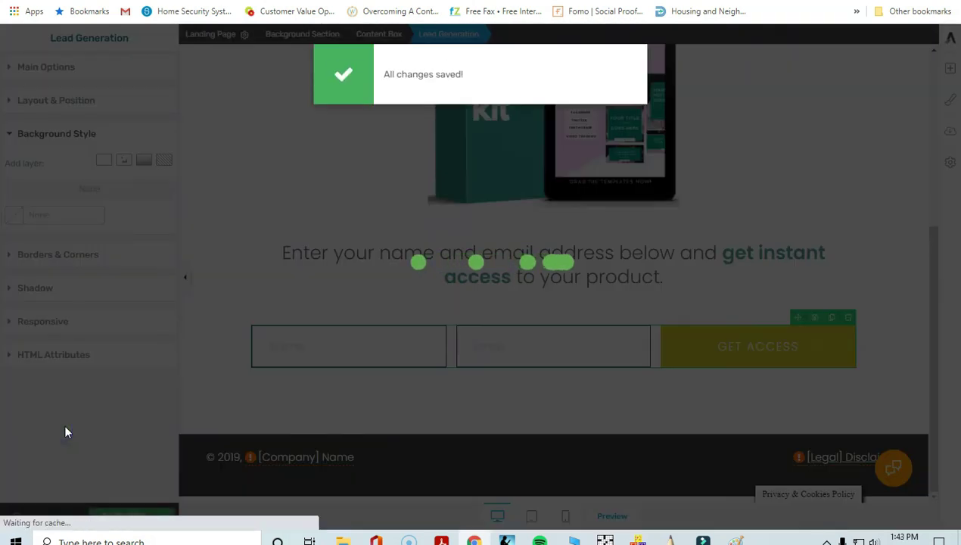
Step: Hide the social share bar and review the previewed page from the headline and product image to the sign-up form and footer
scroll(825, 285, "down", 3)
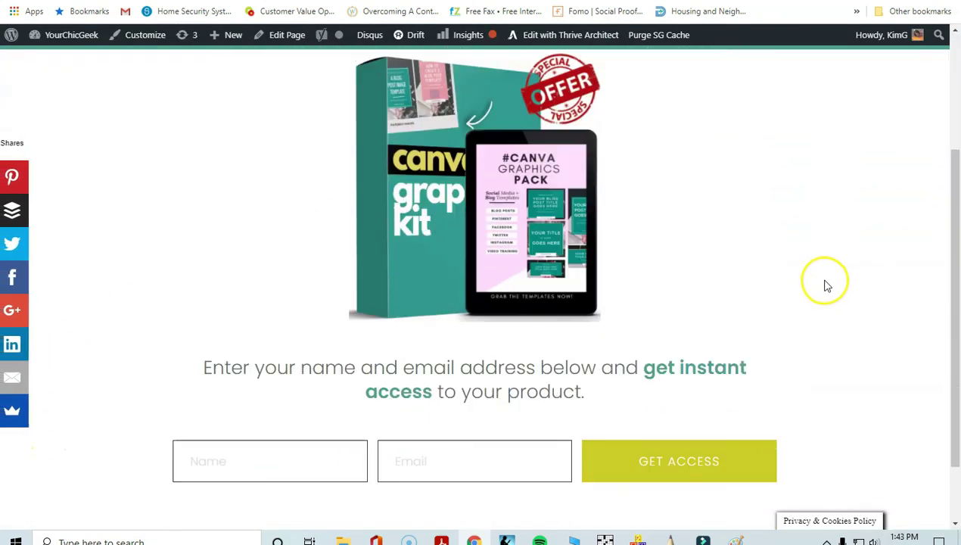
scroll(826, 285, "up", 4)
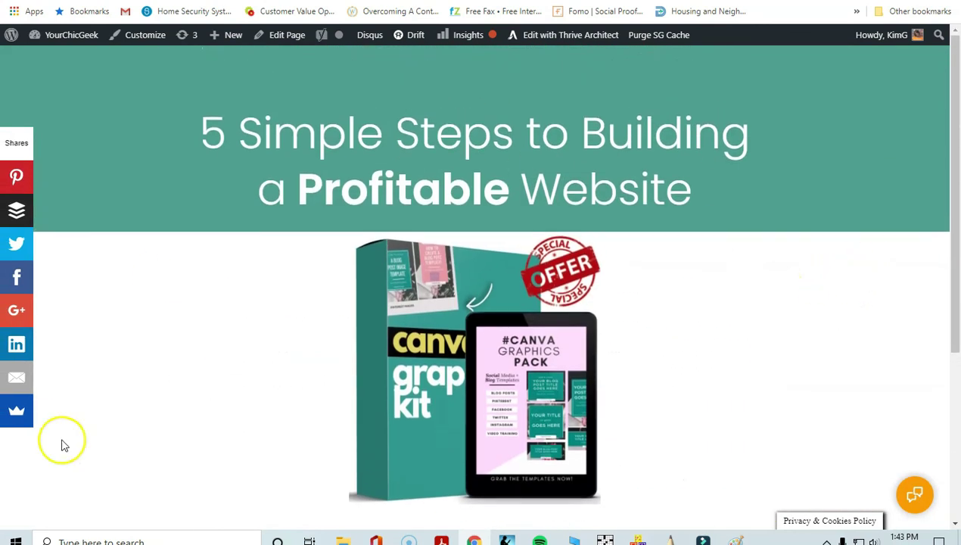
left_click(28, 431)
scroll(772, 420, "down", 3)
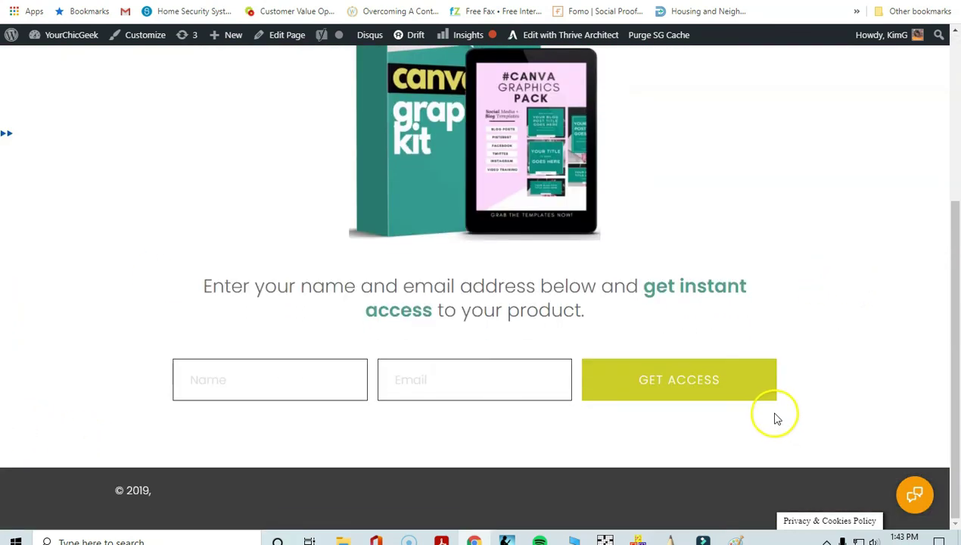
scroll(778, 419, "up", 3)
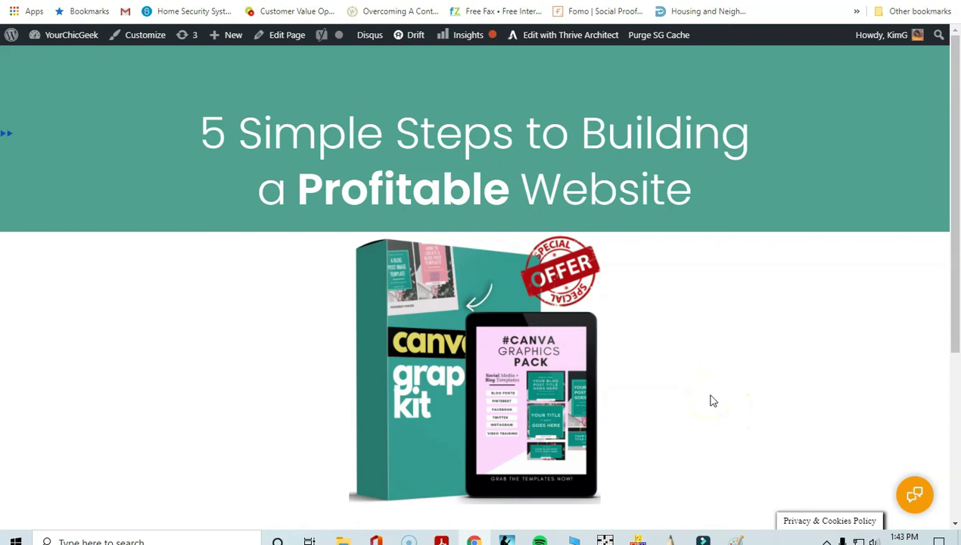
scroll(712, 397, "down", 3)
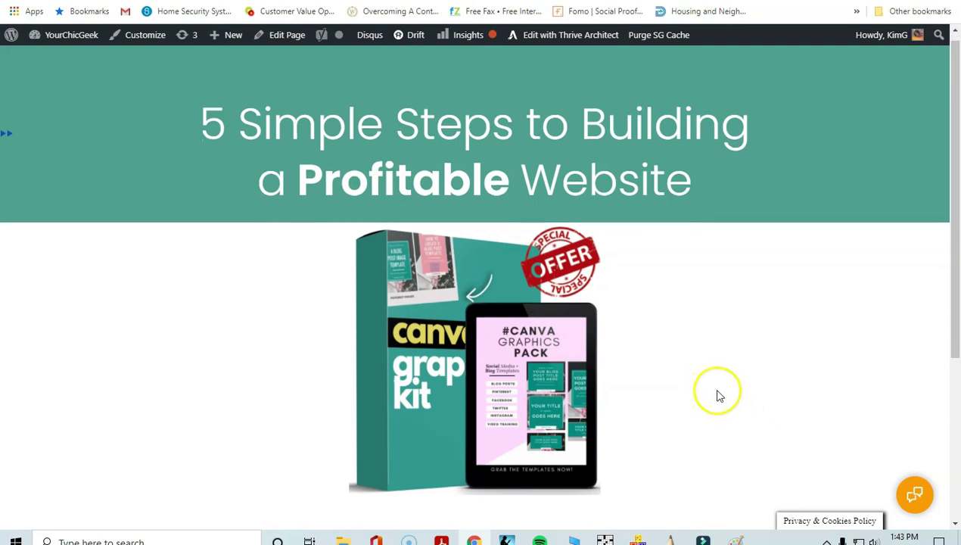
scroll(640, 476, "up", 2)
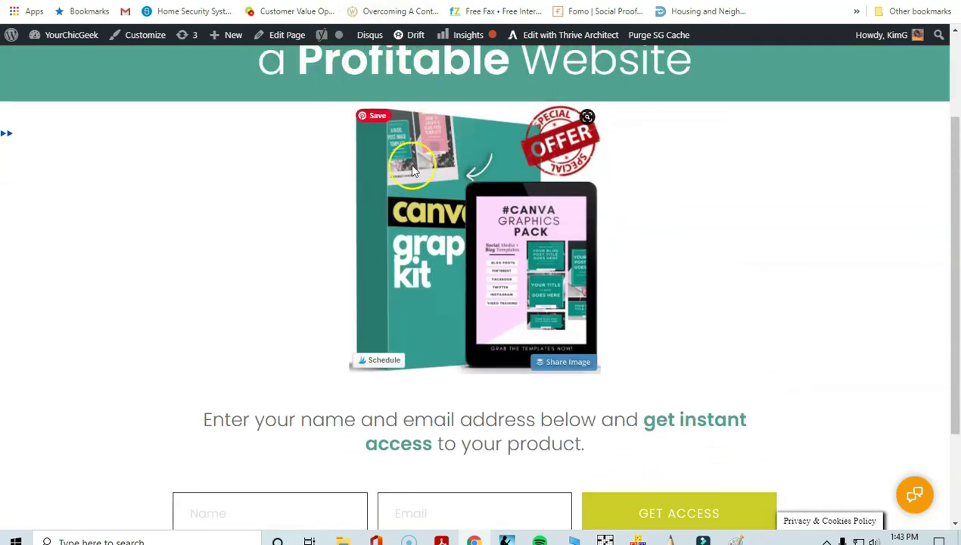
scroll(435, 176, "down", 2)
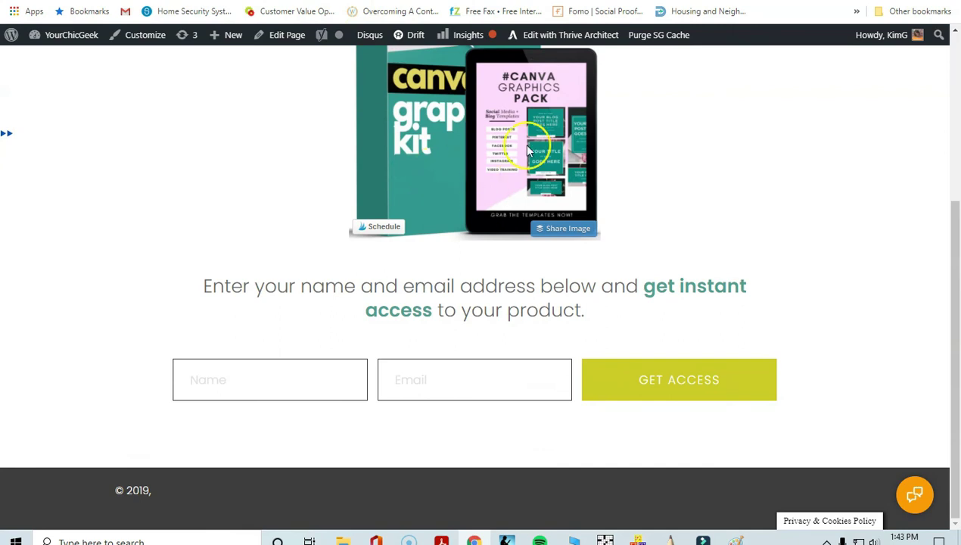
Step: Reopen the previewed landing page for editing in Thrive Architect
left_click(540, 38)
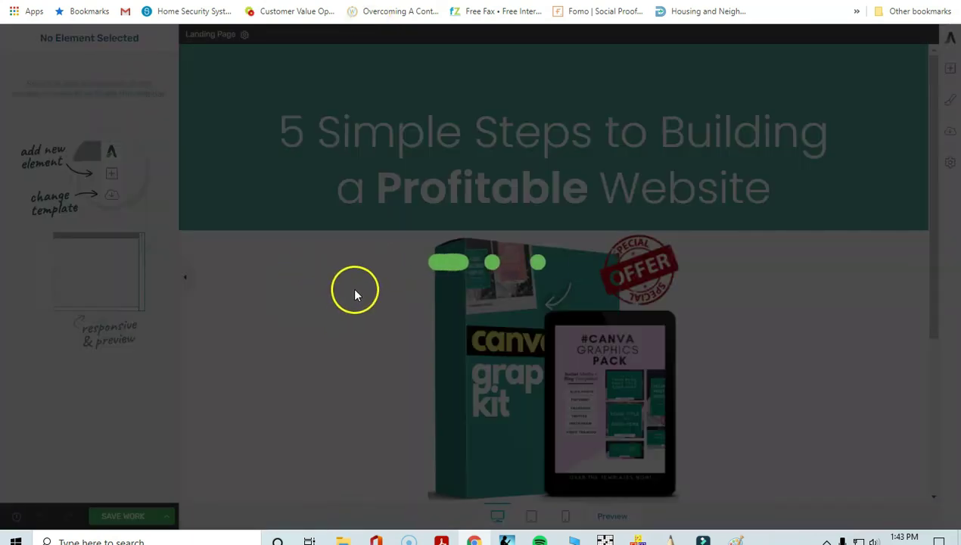
Step: Open the Global Fields dashboard from the unset [Company] Name placeholder in the landing page footer
left_click(270, 303)
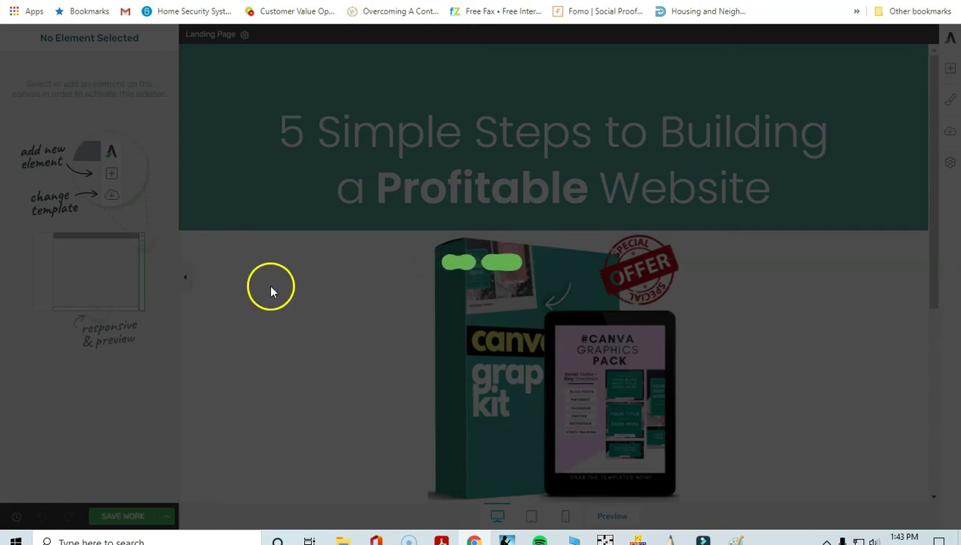
scroll(288, 303, "down", 5)
left_click(310, 459)
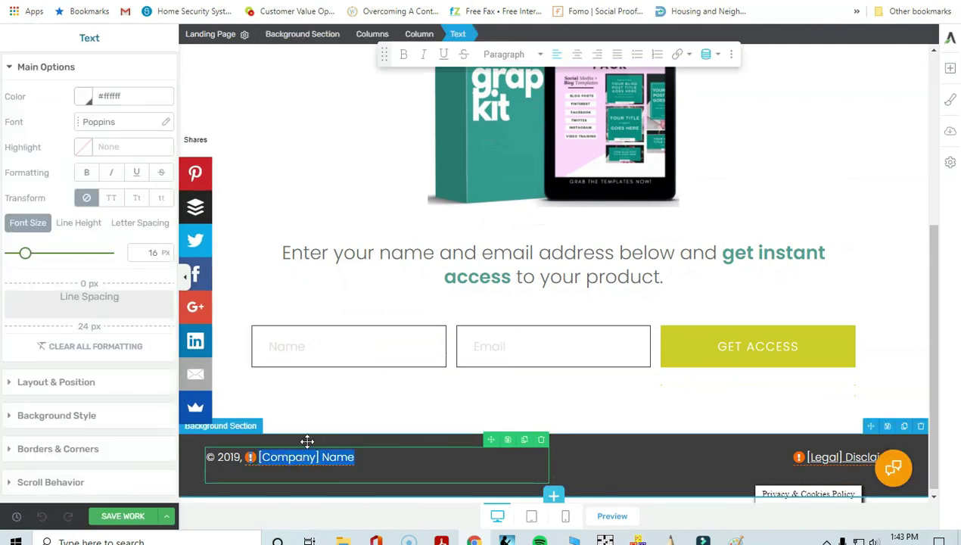
left_click(295, 460)
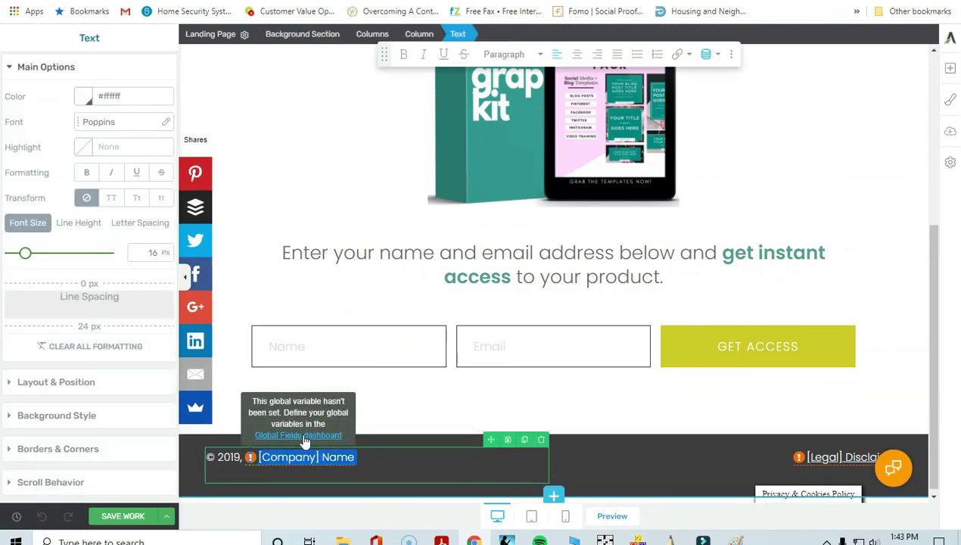
left_click(299, 435)
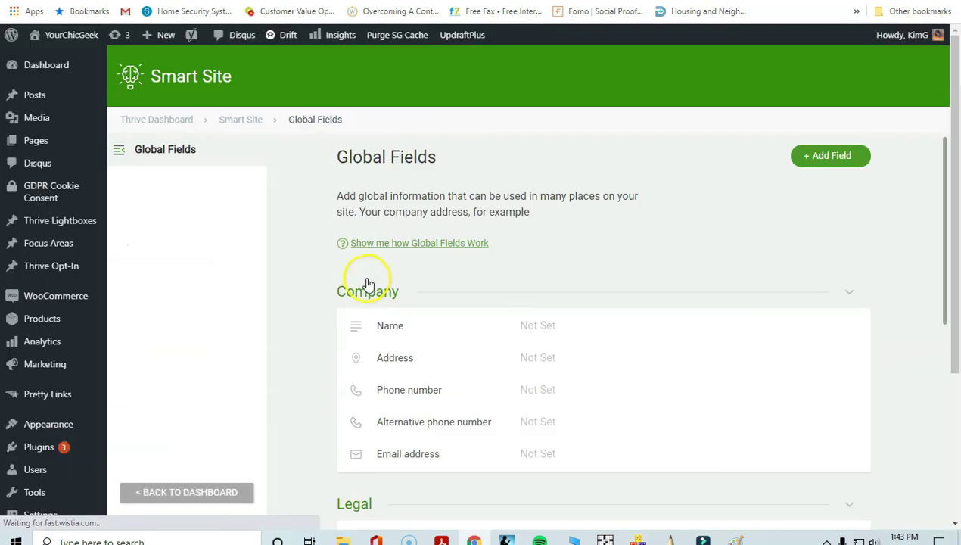
Step: View the Company group's Name global field, cancel without setting it, and return to the landing page editor
left_click(574, 326)
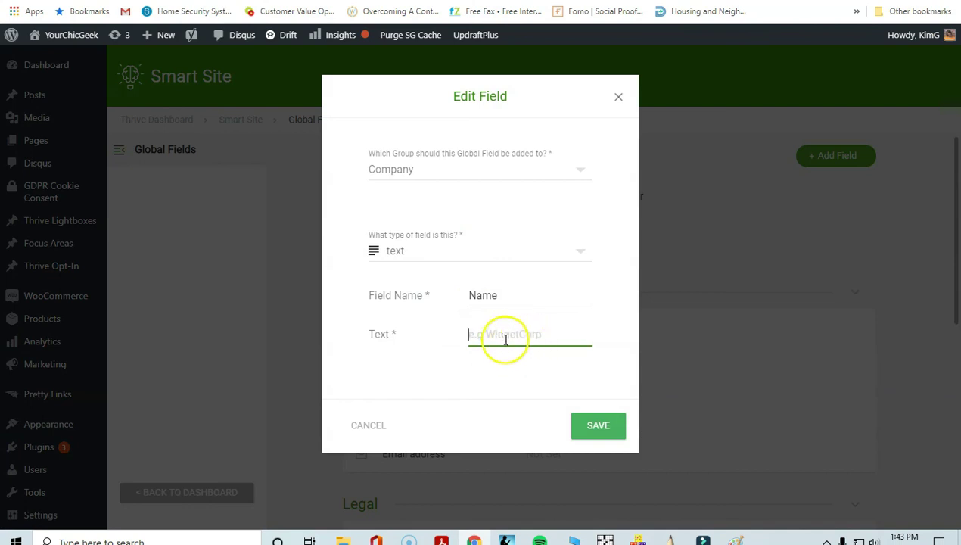
left_click(417, 170)
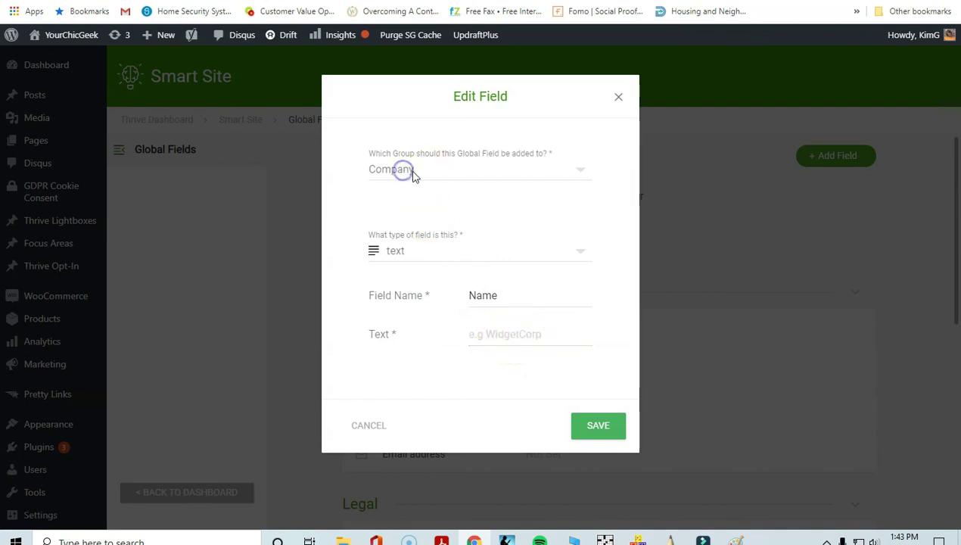
left_click(369, 425)
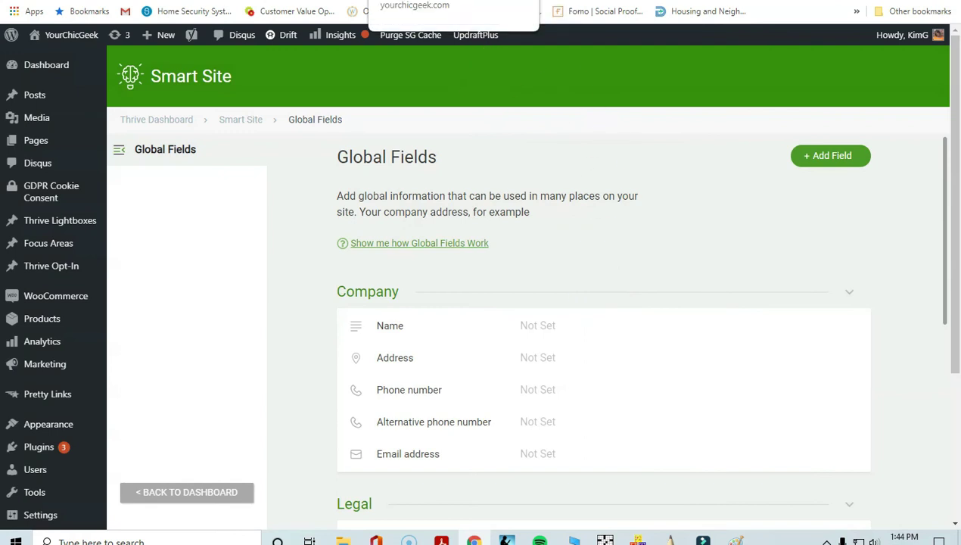
key("ctrl+Tab")
key("ctrl+shift+Tab")
key("ctrl+Tab")
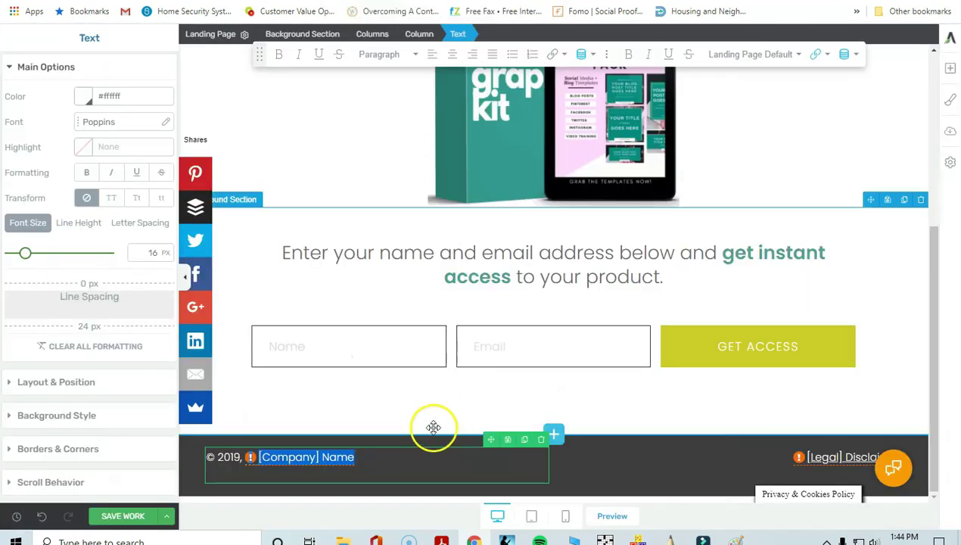
Step: Change the copyright year in the footer text to 2020
mouse_move(326, 460)
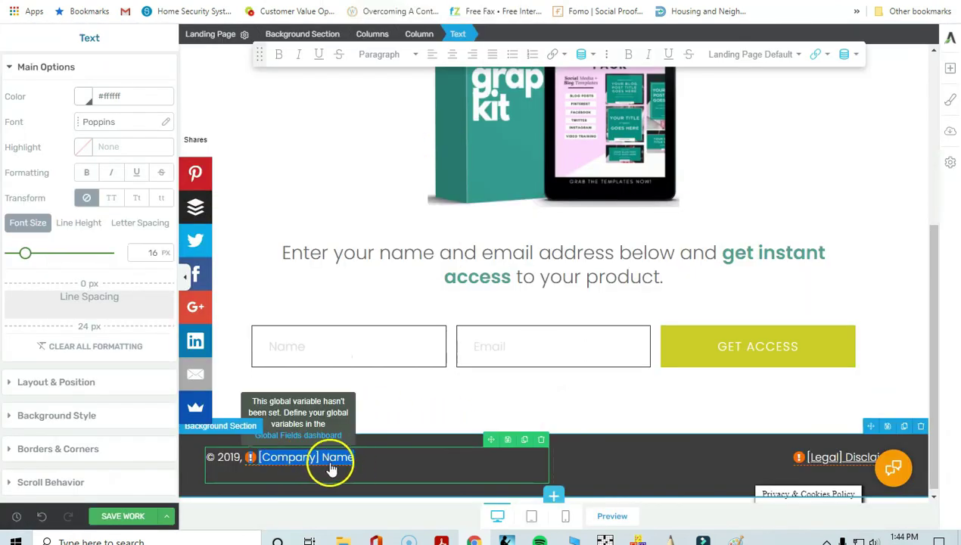
left_click(370, 458)
left_click(354, 458)
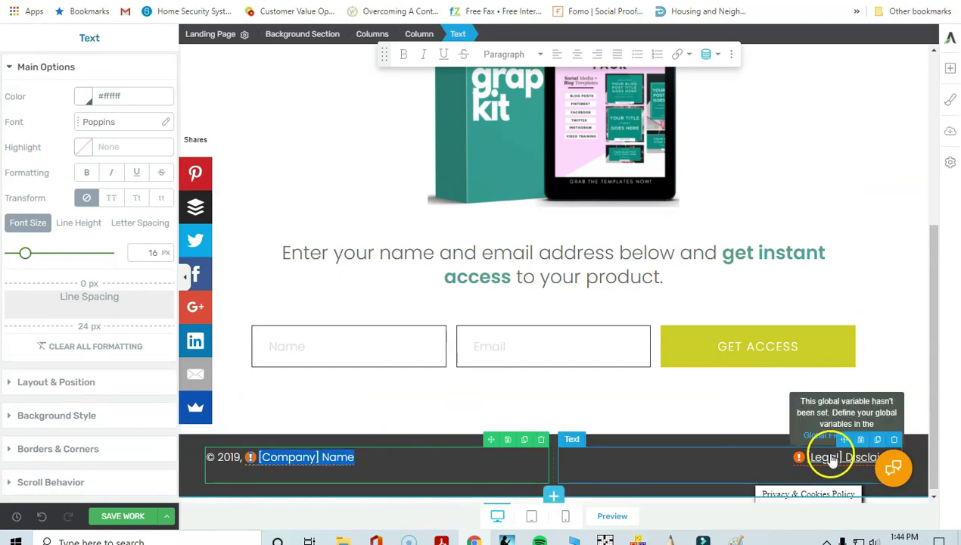
left_click(233, 458)
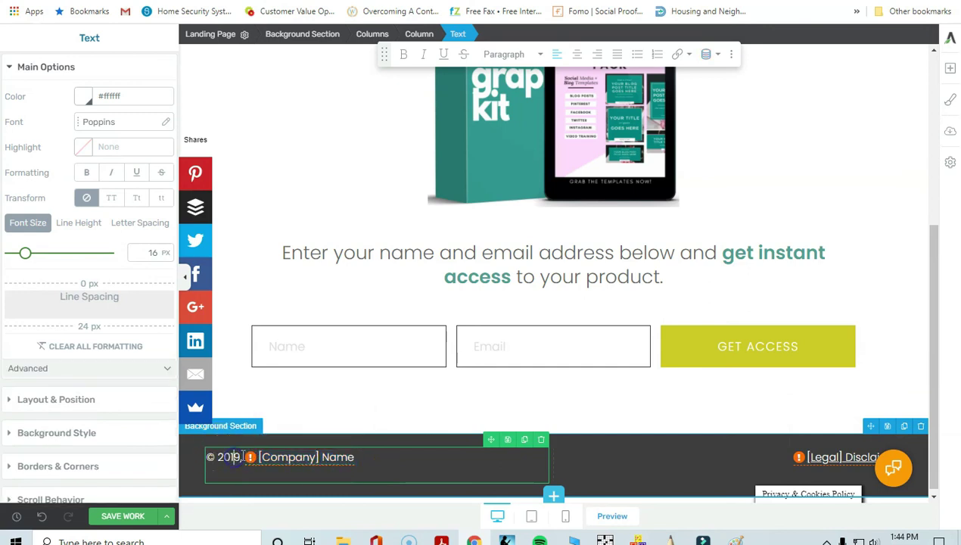
key("BackSpace")
key("BackSpace")
type("20")
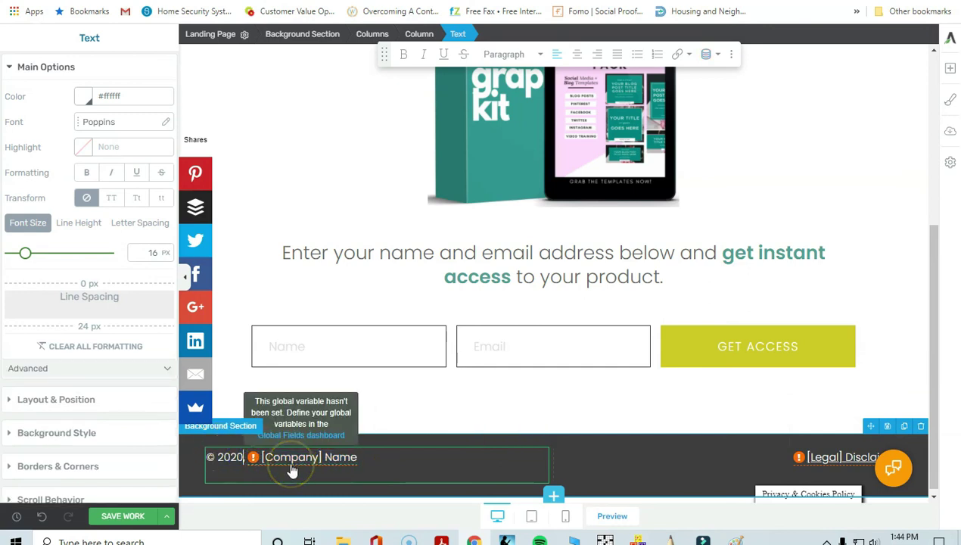
Step: Replace the [Company] Name placeholder after the footer's copyright year with YourChicGeek.com
key("Delete")
type("YourChicG")
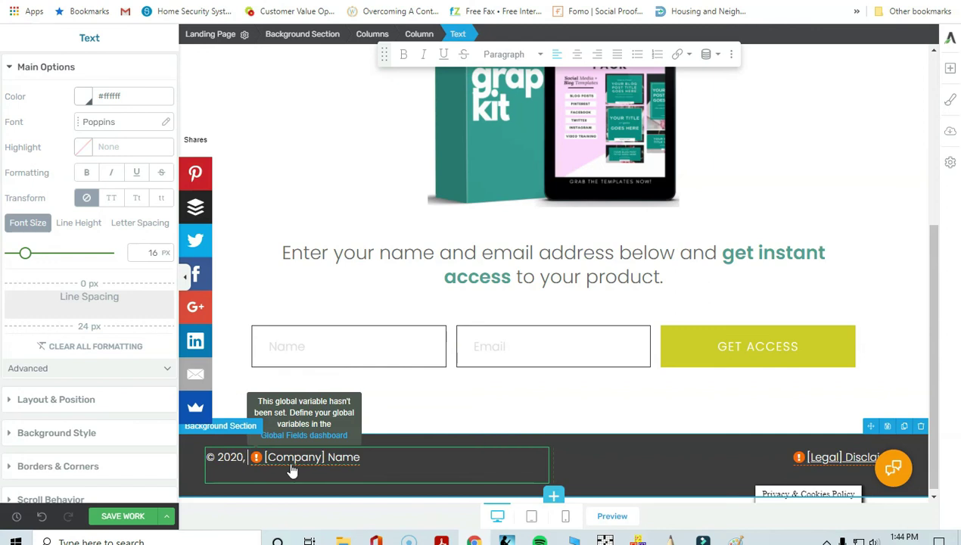
type("eek.com")
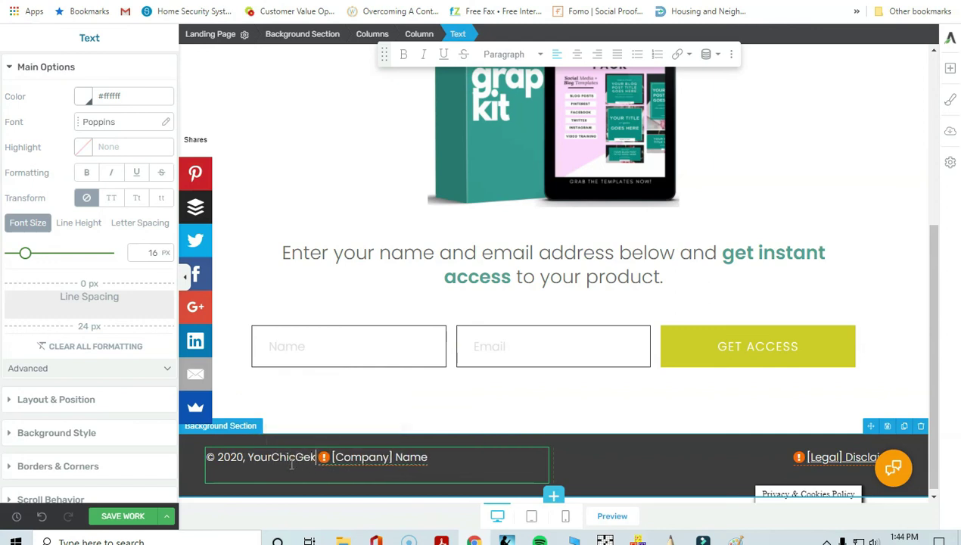
key("shift+End")
key("BackSpace")
left_click(372, 457)
key("BackSpace")
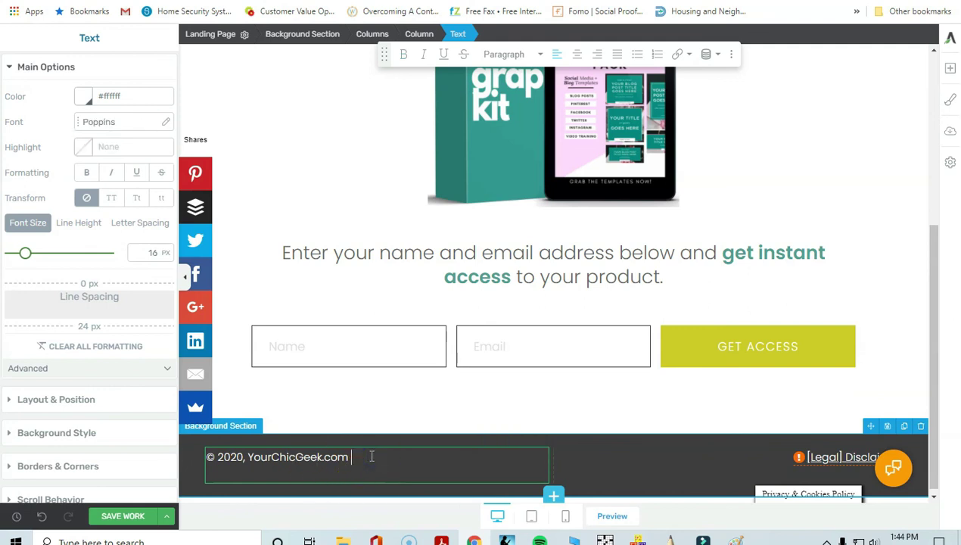
left_click(596, 468)
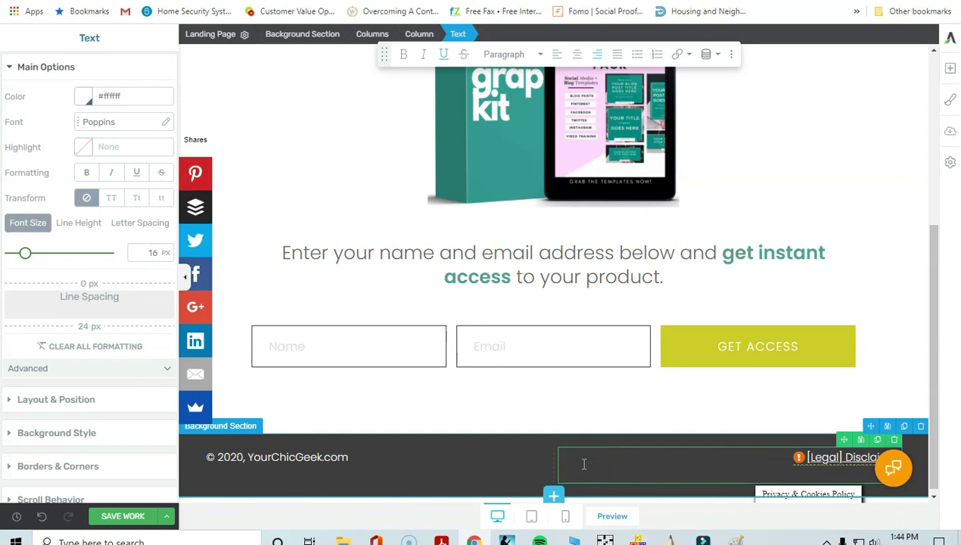
Step: Save the landing page with the updated footer and open its preview
left_click(121, 516)
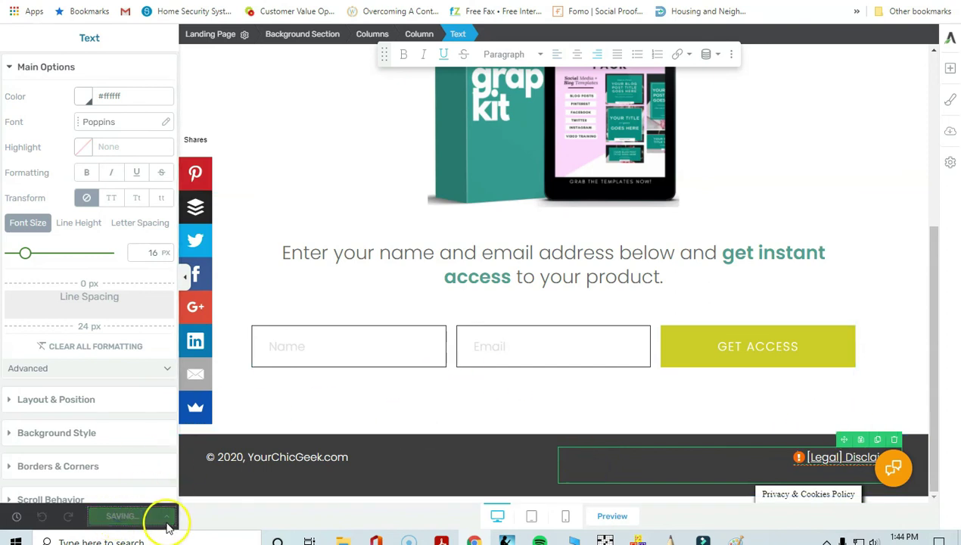
left_click(167, 518)
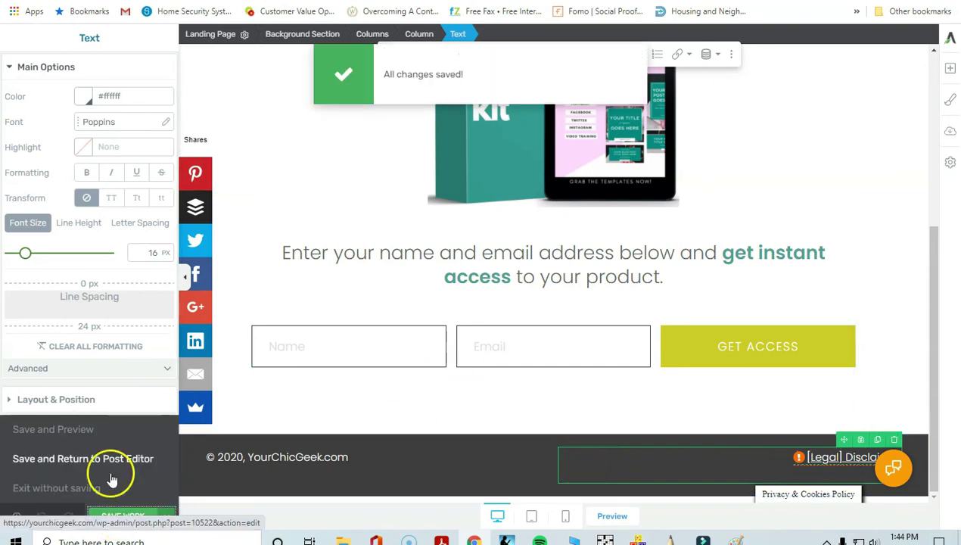
left_click(100, 432)
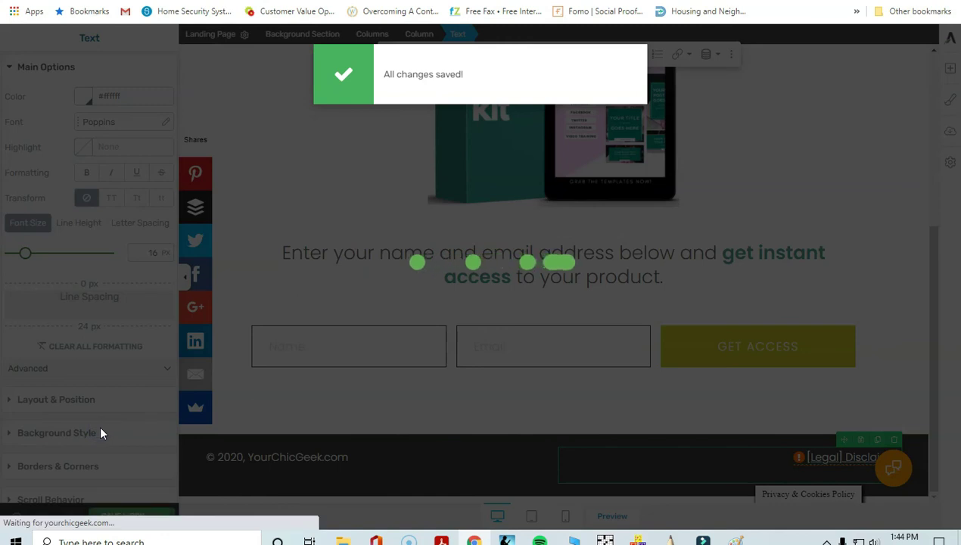
Step: Review the previewed page from the footer back up to the headline, and hide the social share bar
scroll(536, 318, "down", 4)
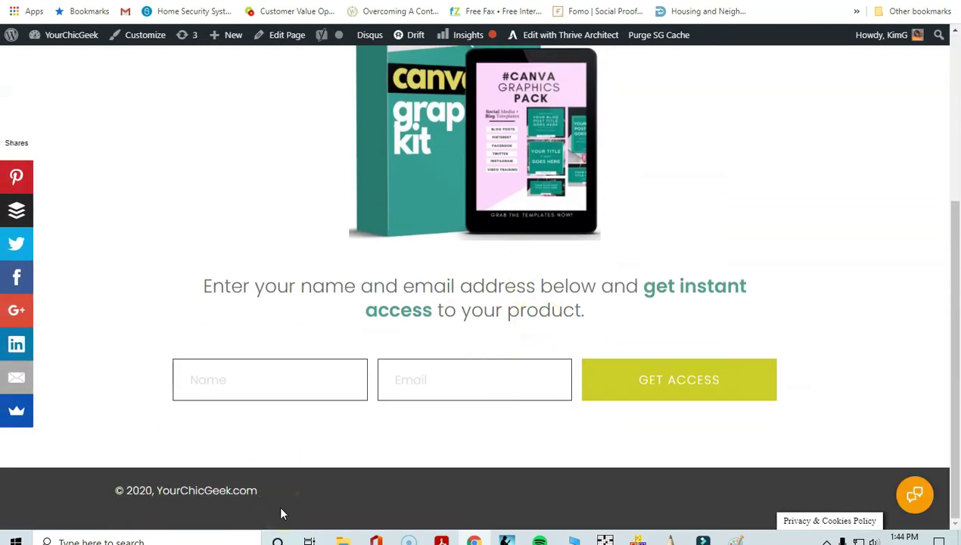
scroll(280, 514, "up", 3)
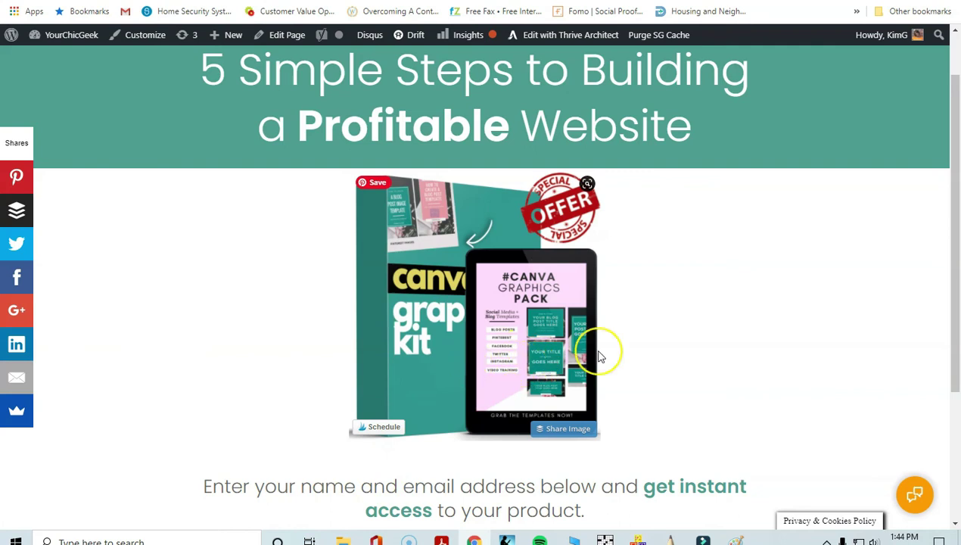
scroll(598, 355, "up", 1)
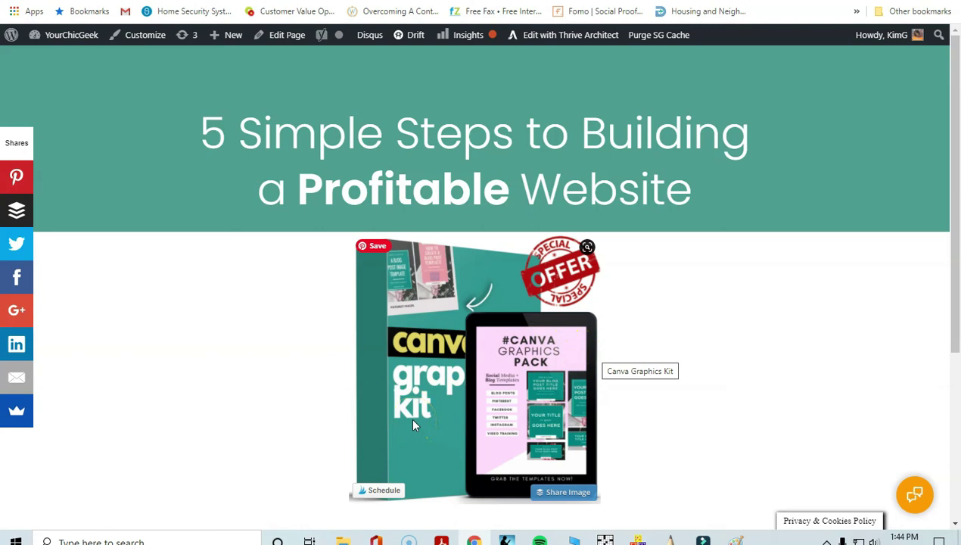
left_click(27, 437)
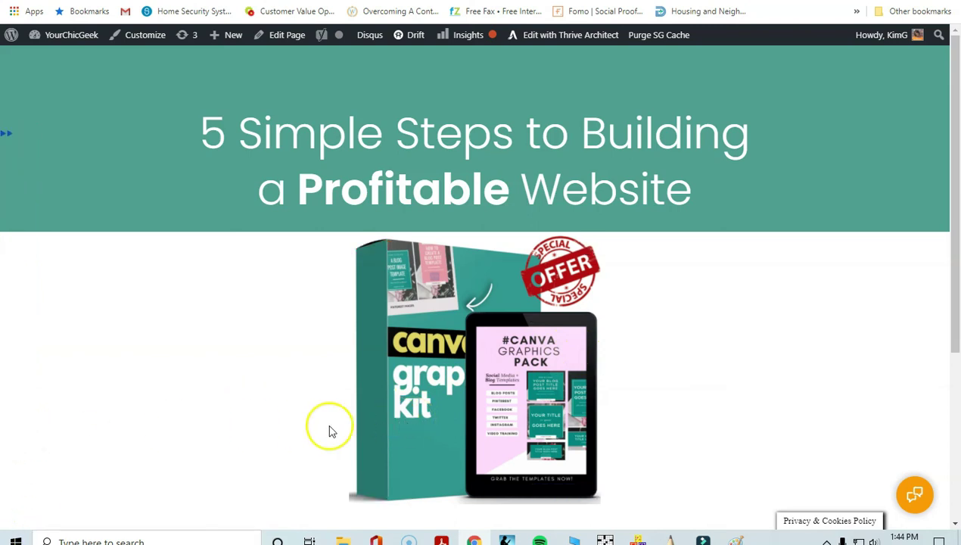